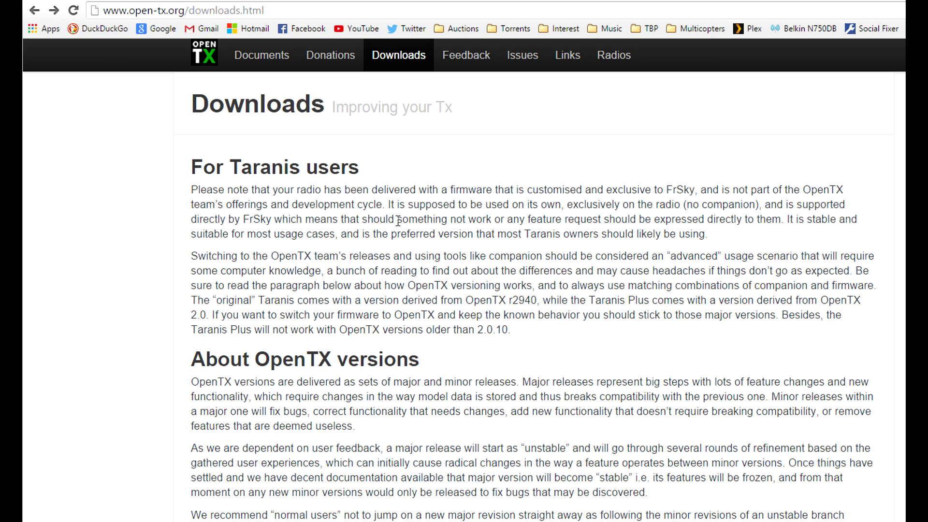
# Review the notes for Taranis users and the explanation of OpenTX versions on the open-tx.org downloads page
pyautogui.moveTo(296, 10); pyautogui.dragTo(58, 10)
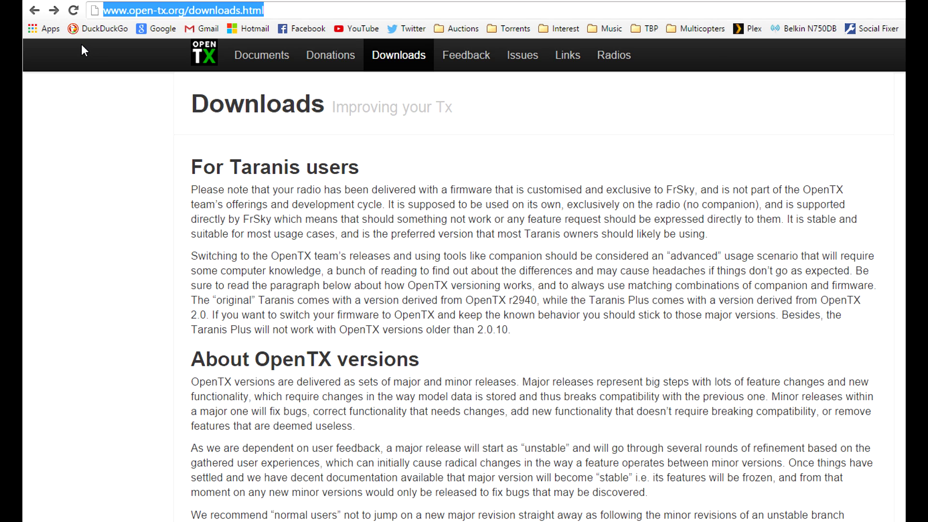
pyautogui.click(129, 88)
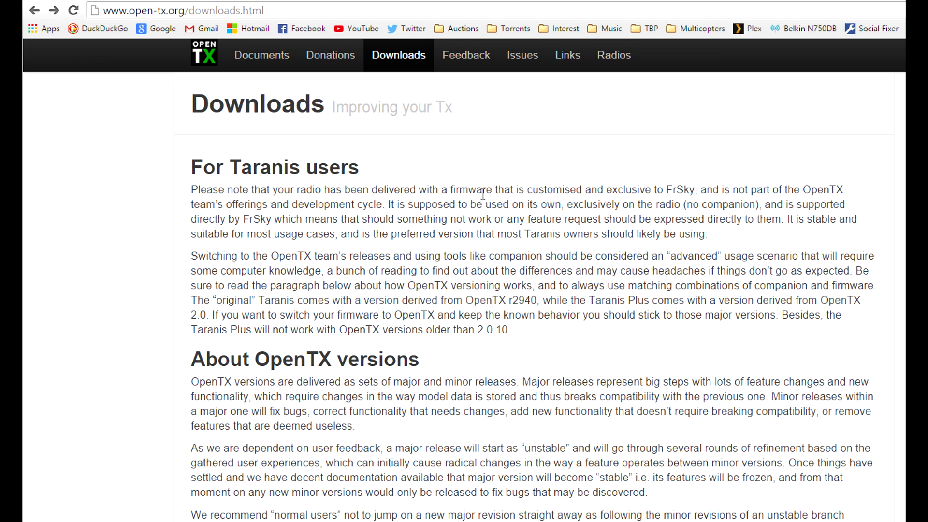
pyautogui.scroll(-1, 483, 194)
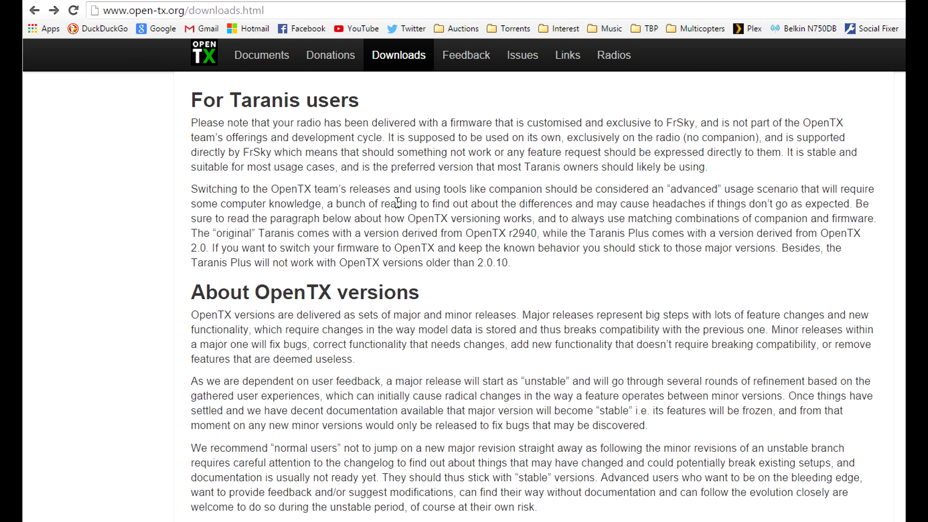
pyautogui.scroll(-2, 398, 202)
pyautogui.scroll(-2, 398, 208)
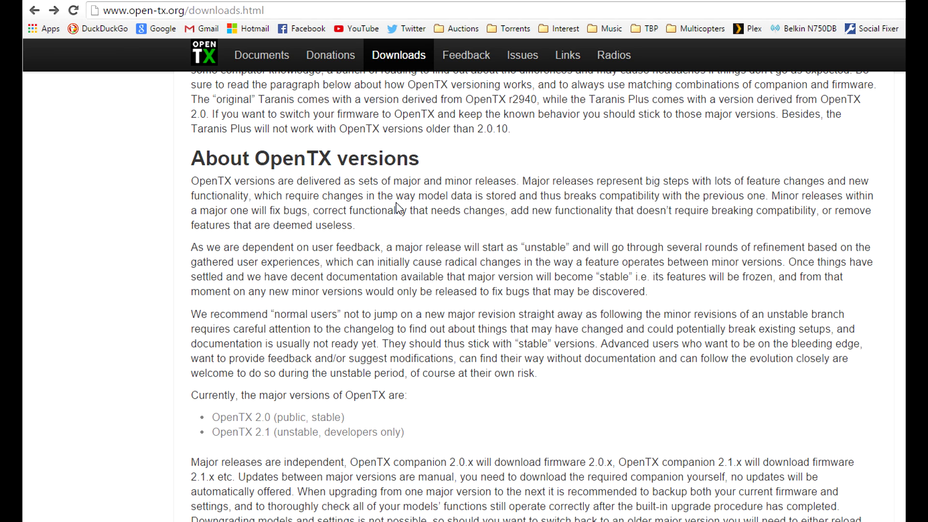
pyautogui.scroll(-2, 399, 208)
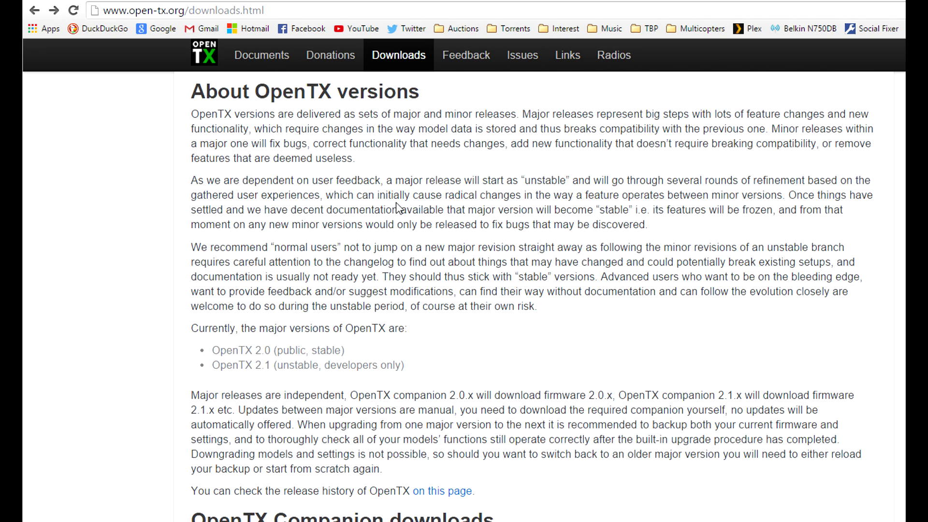
pyautogui.scroll(-1, 398, 207)
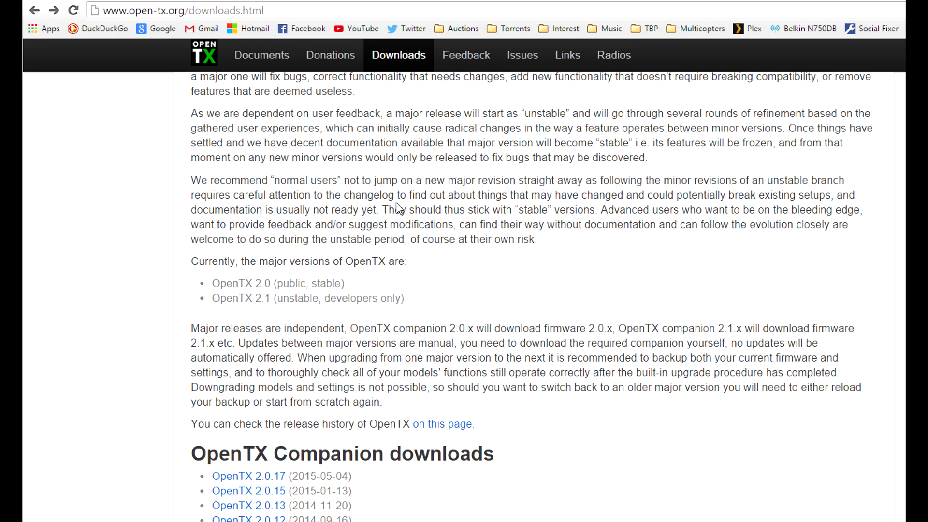
pyautogui.scroll(-2, 396, 208)
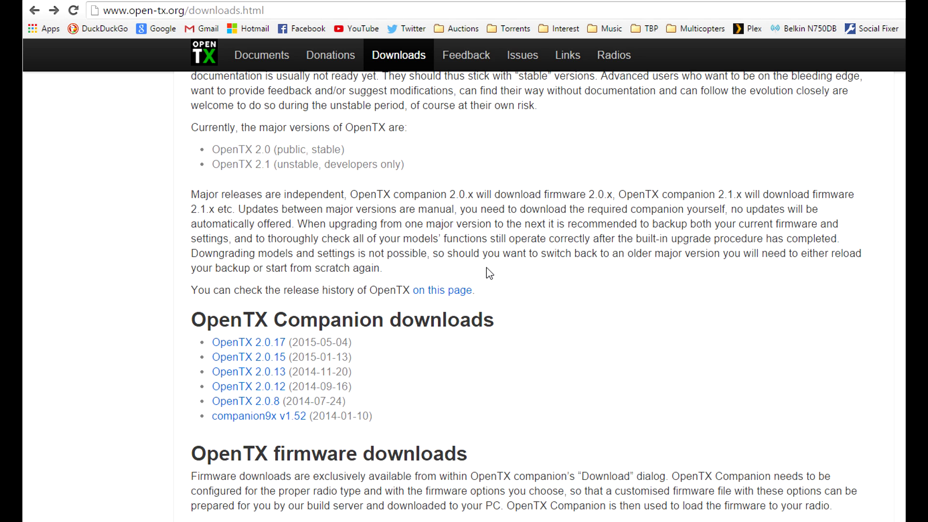
# Examine the Companion, firmware, sound, image, Lua script and other download sections of the page
pyautogui.scroll(-4, 487, 268)
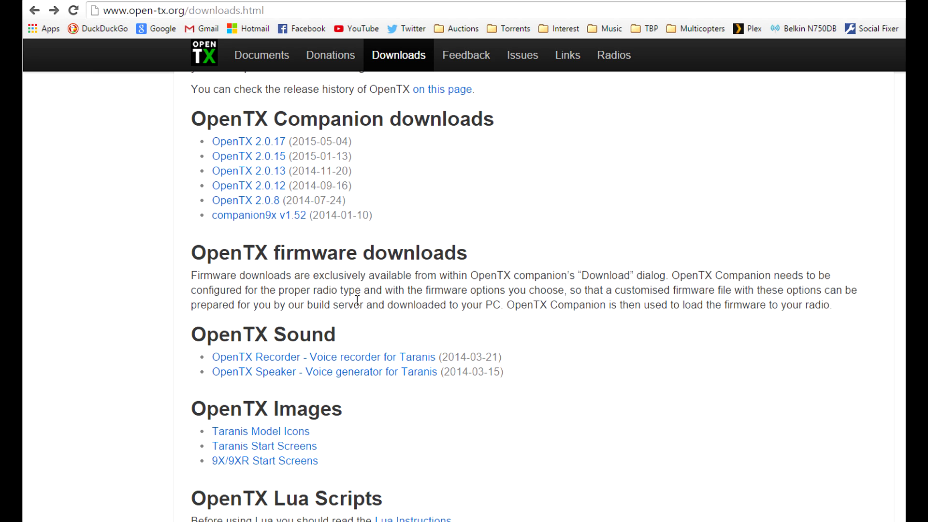
pyautogui.scroll(-1, 464, 290)
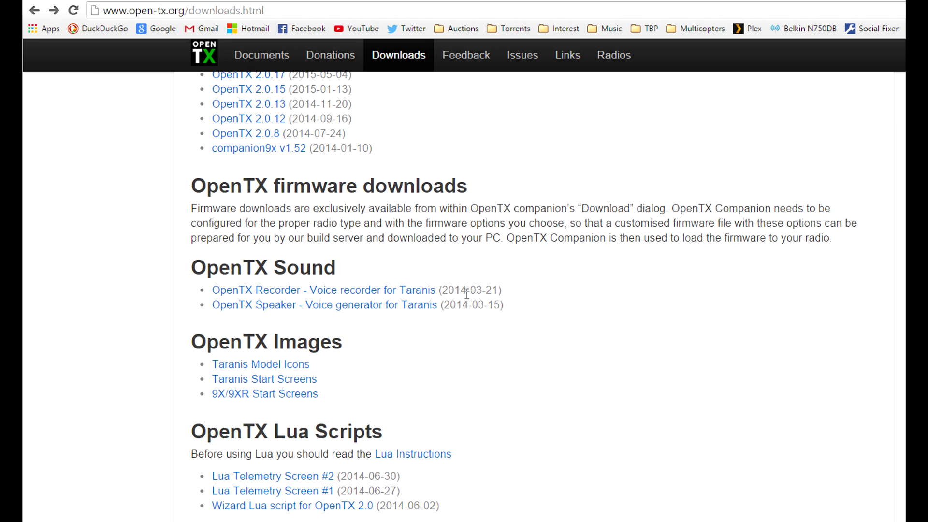
pyautogui.scroll(1, 465, 291)
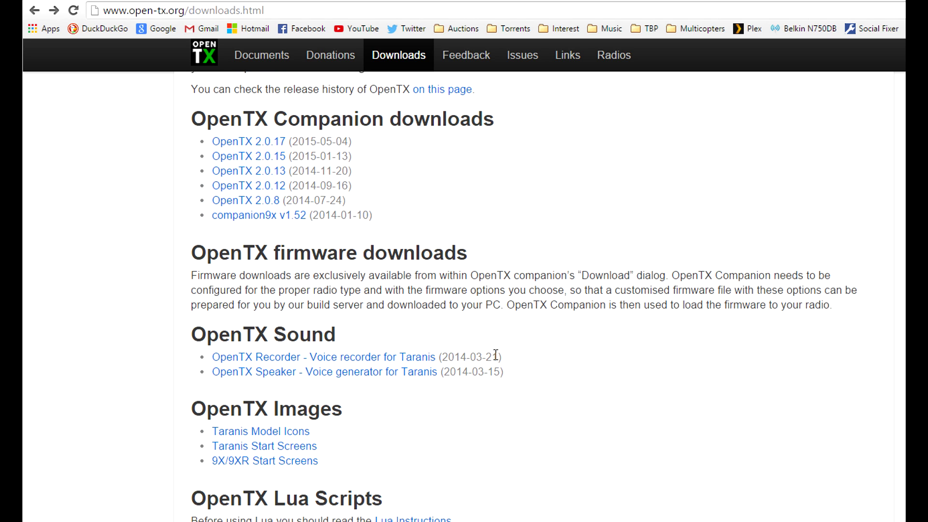
pyautogui.scroll(-2, 496, 356)
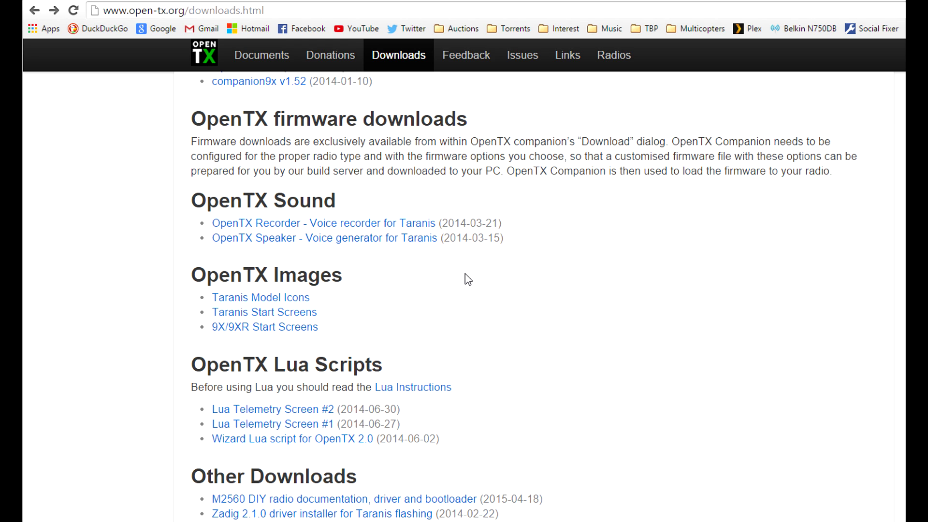
pyautogui.scroll(-1, 467, 283)
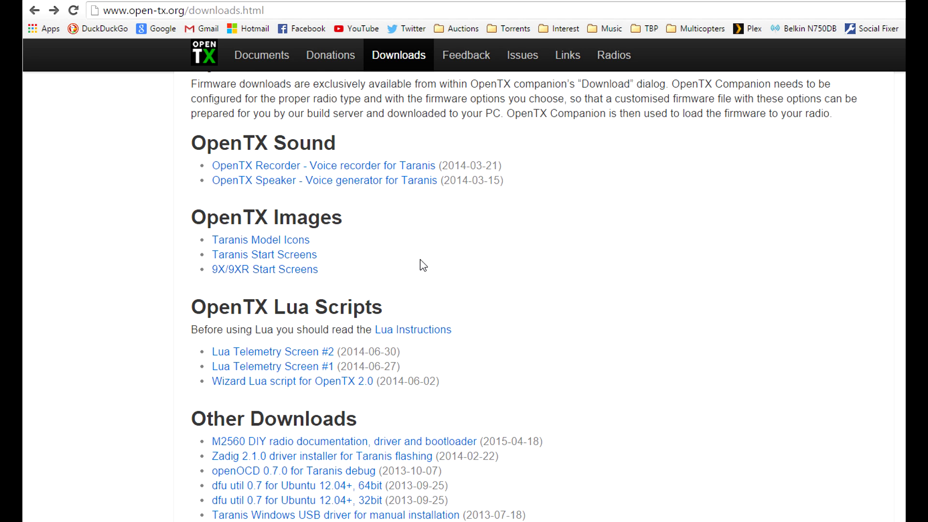
pyautogui.scroll(7, 421, 263)
pyautogui.scroll(-7, 694, 317)
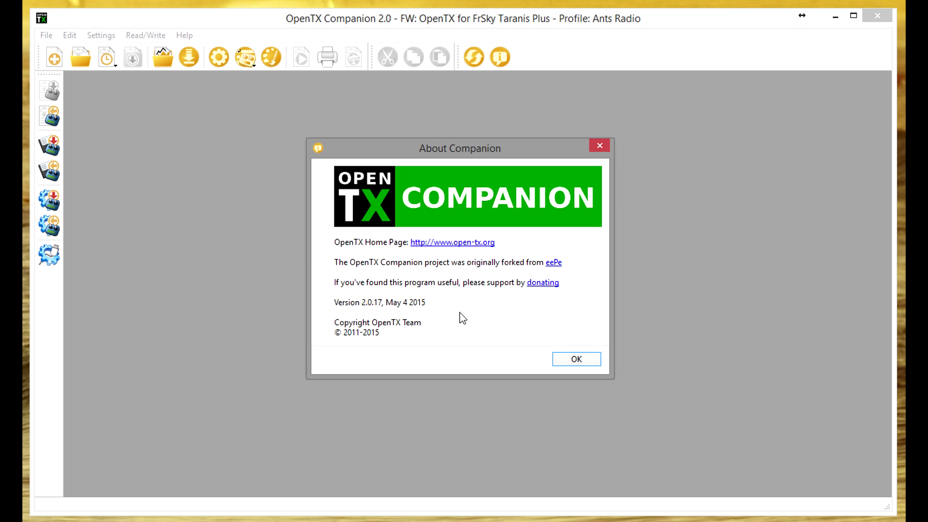
# Dismiss the About Companion information and close the TARANIS (K:) drive window
pyautogui.press('Escape')
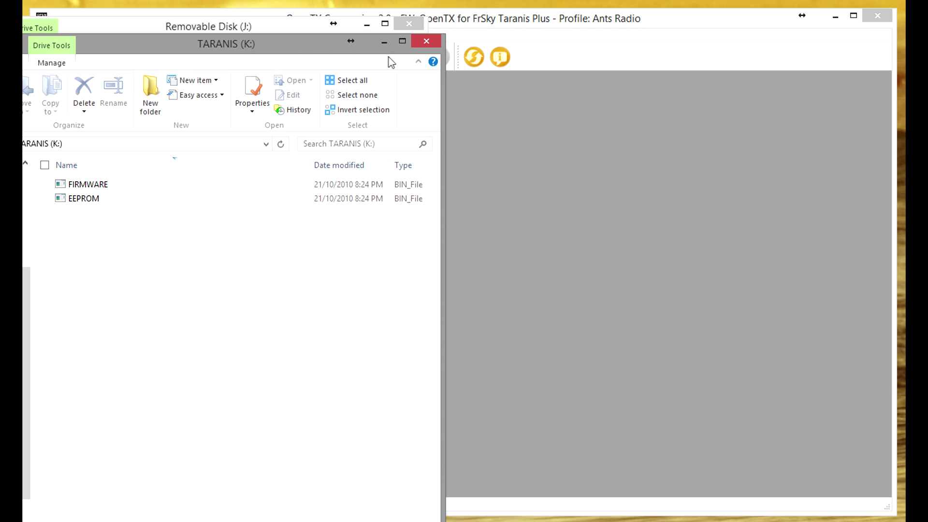
pyautogui.click(428, 42)
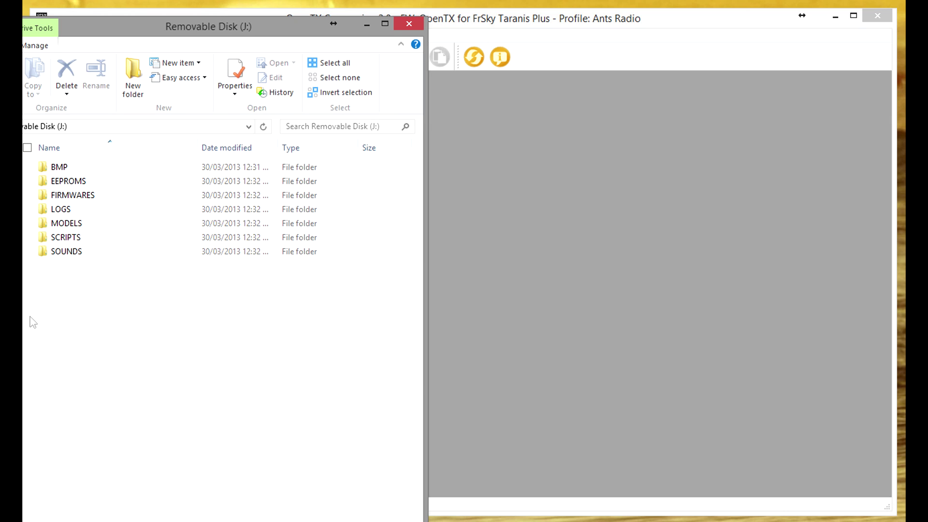
# Rename the radio's Removable Disk (J:) drive as Taranis SD
pyautogui.moveTo(85, 27); pyautogui.dragTo(247, 19)
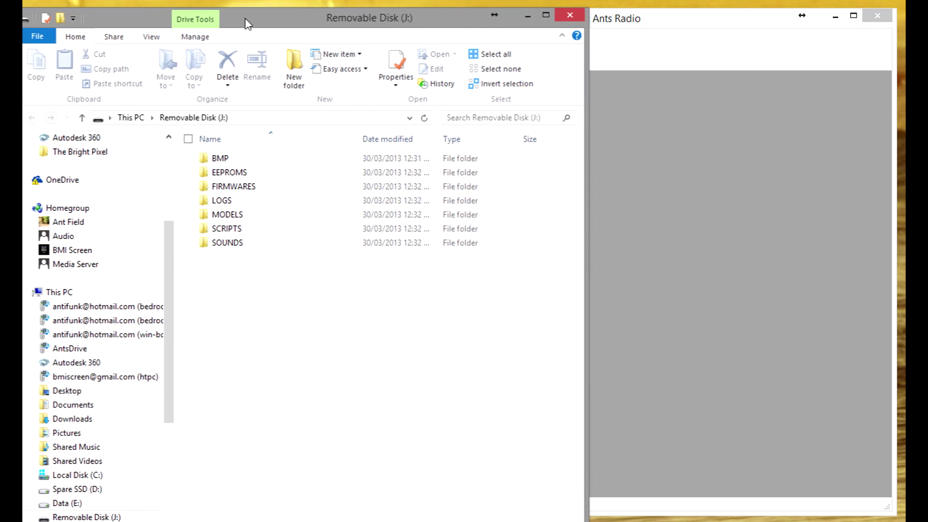
pyautogui.rightClick(76, 517)
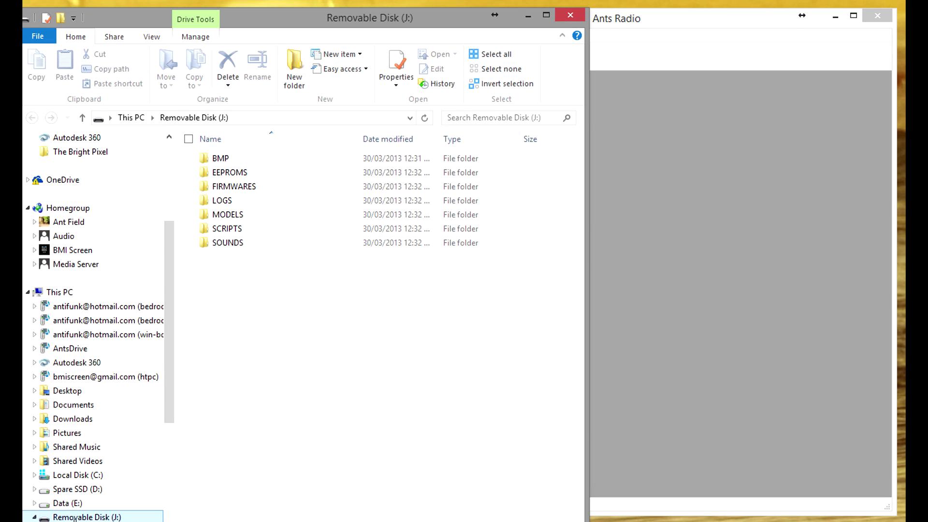
pyautogui.press('Down')
pyautogui.press('Down')
pyautogui.press('Return')
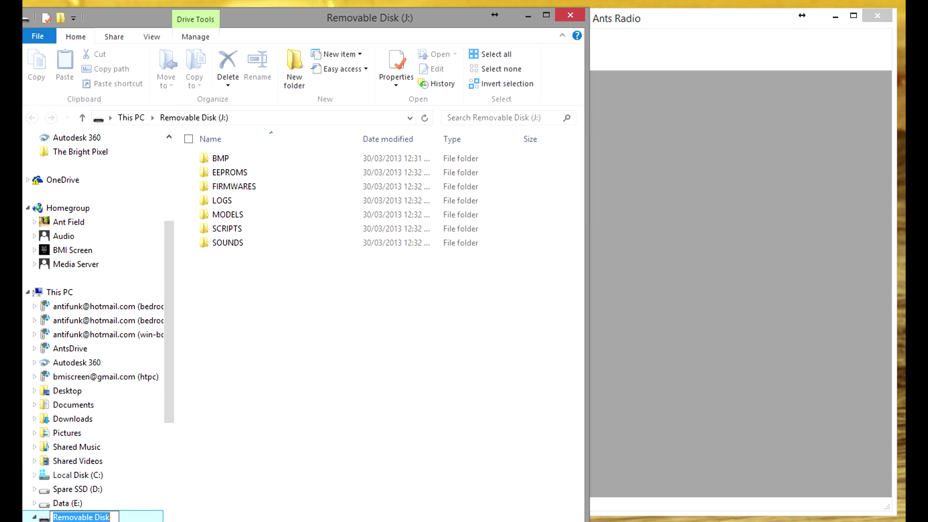
pyautogui.write('Ta')
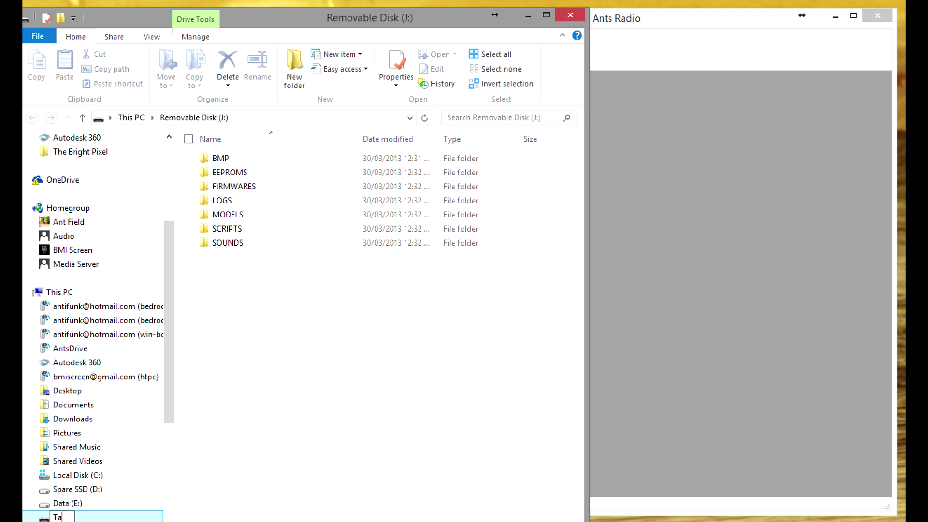
pyautogui.write('ranis SD')
pyautogui.click(201, 484)
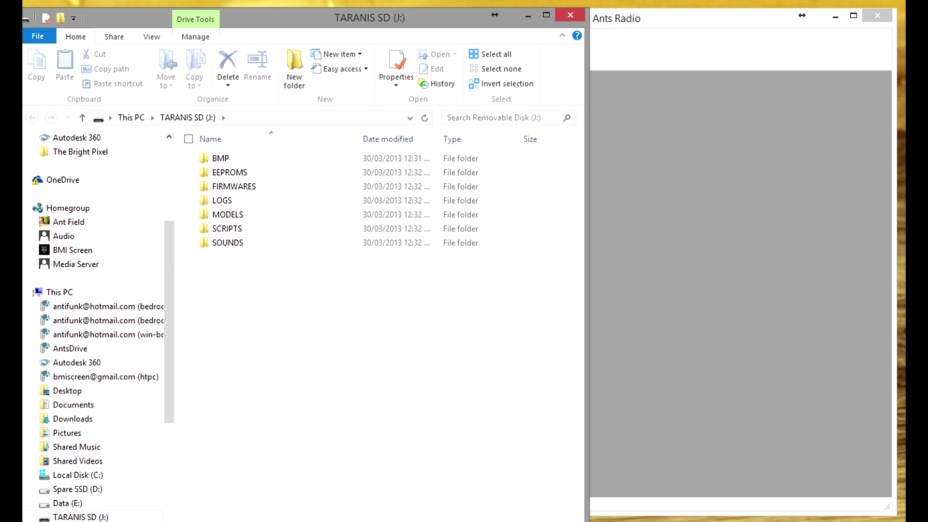
# Look through the folder structure of the Taranis SD drive, including the contents of the SOUNDS folder
pyautogui.moveTo(386, 21); pyautogui.dragTo(249, 20)
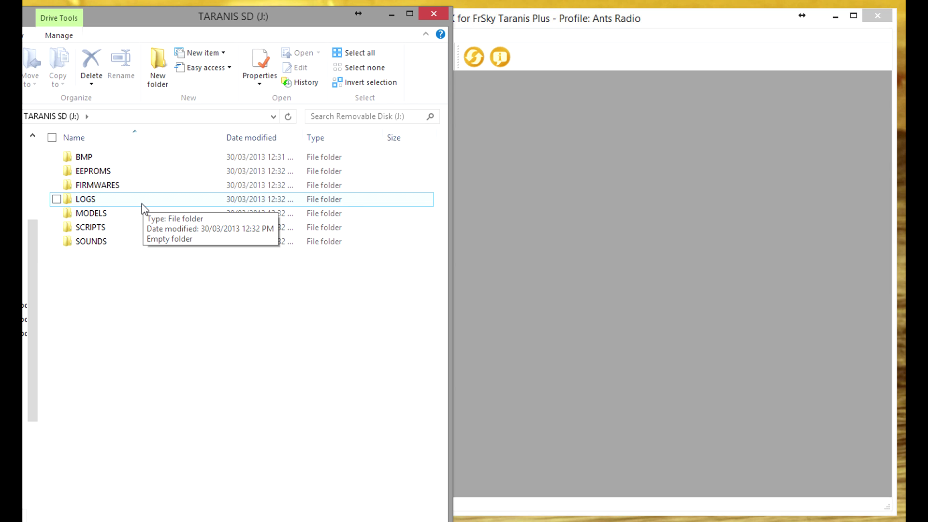
pyautogui.click(141, 214)
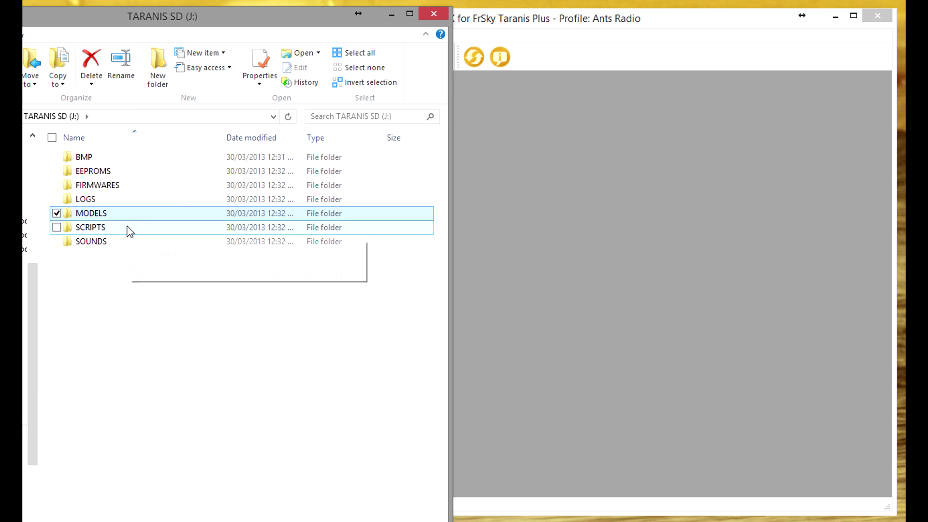
pyautogui.doubleClick(124, 242)
pyautogui.hotkey('alt', 'Left')
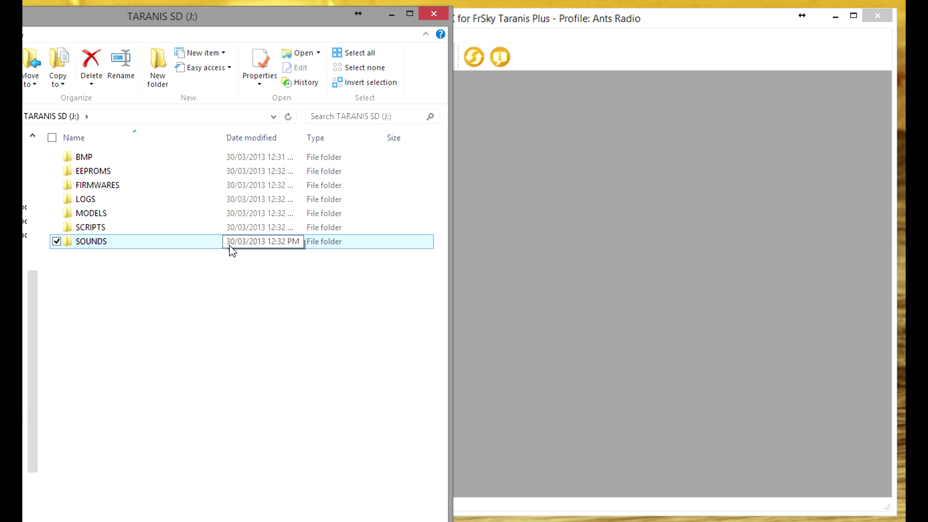
pyautogui.click(204, 317)
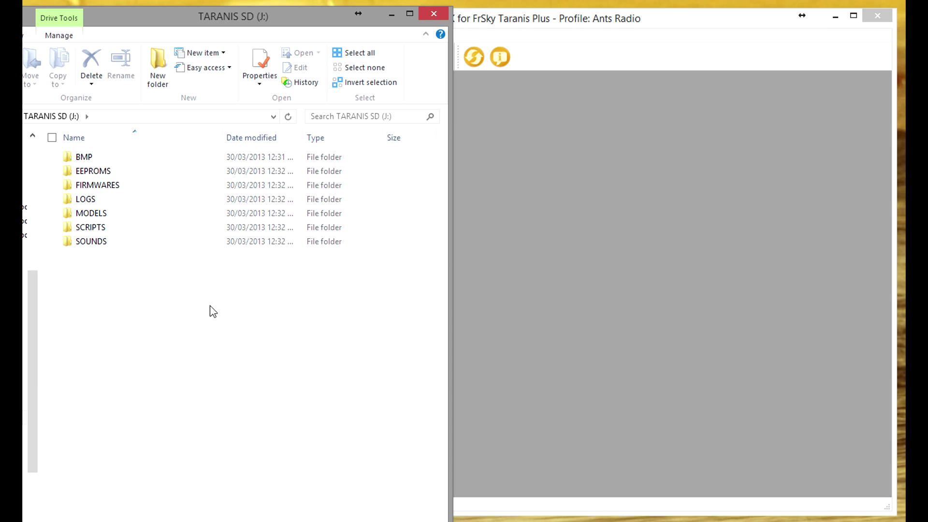
# Return to OpenTX Companion and read the models and settings from the radio
pyautogui.click(391, 14)
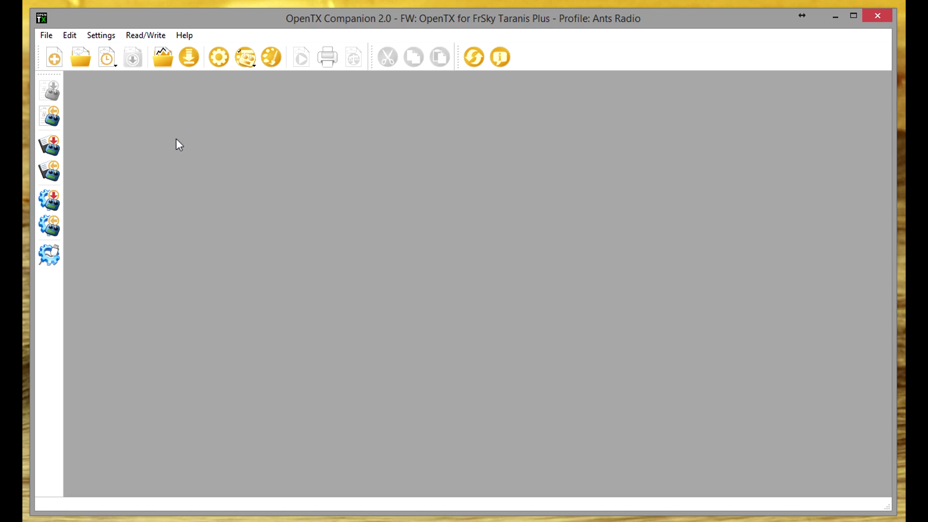
pyautogui.click(47, 119)
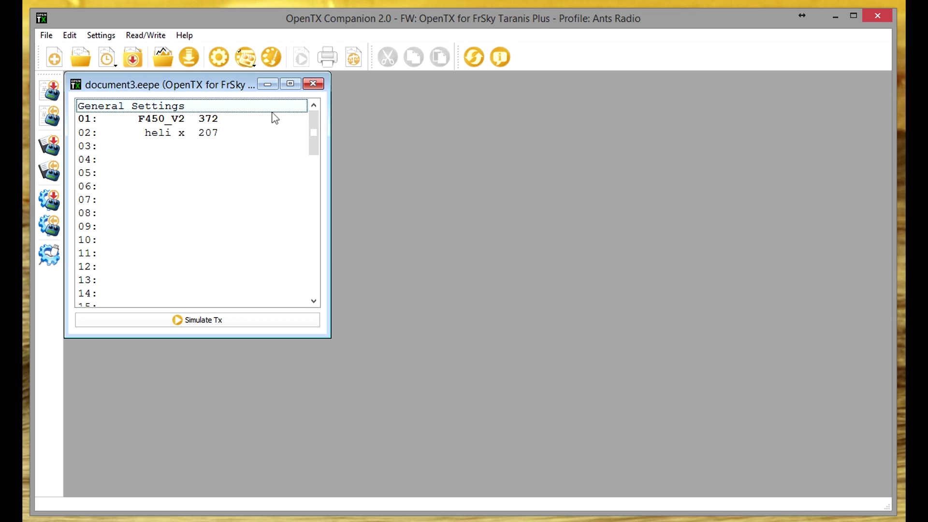
# Open the radio profile settings and set the radio type to OpenTX for FrSky Taranis Plus
pyautogui.click(107, 38)
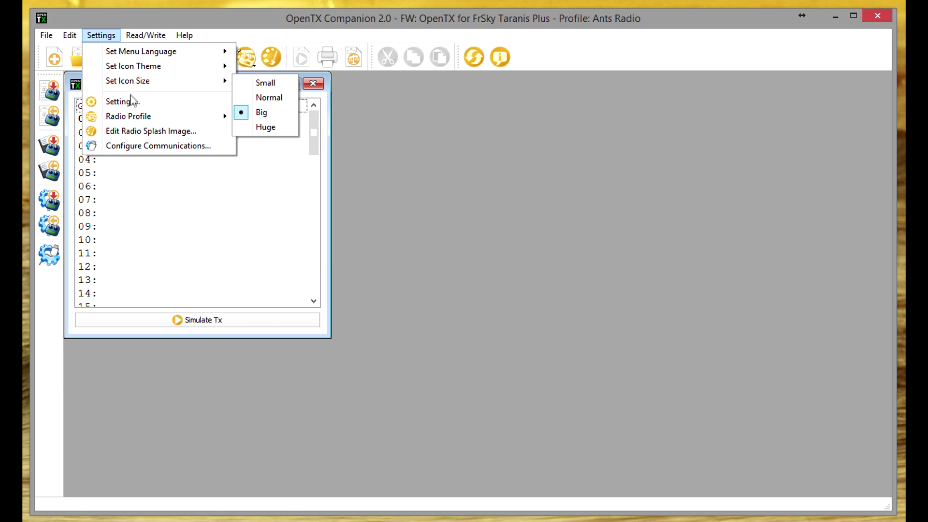
pyautogui.click(127, 101)
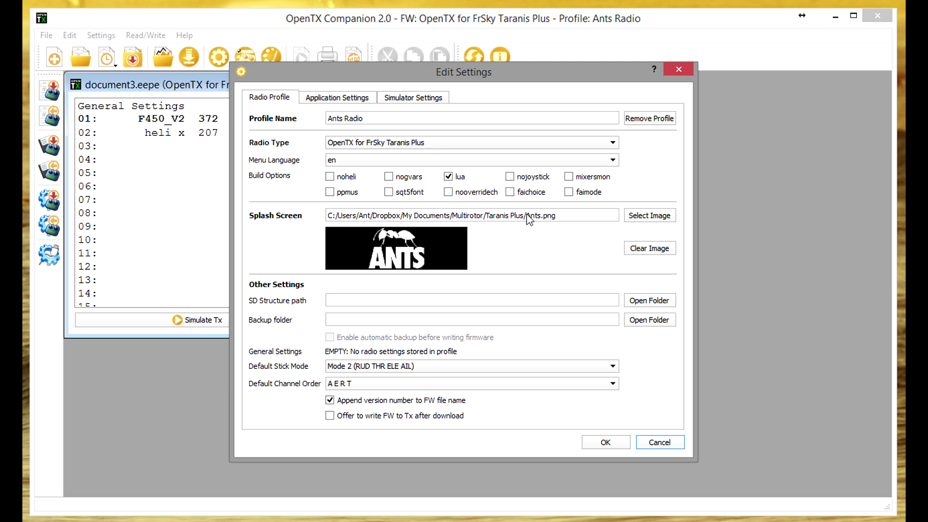
pyautogui.click(437, 142)
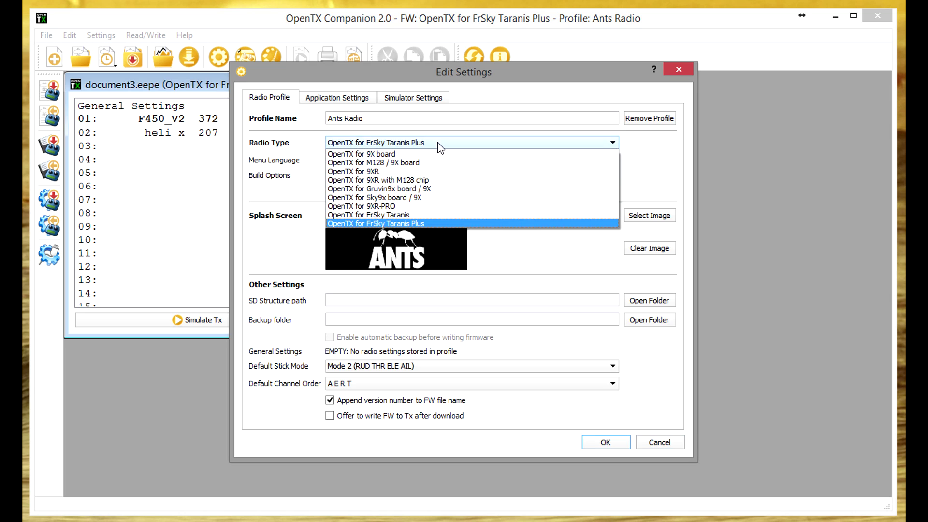
pyautogui.click(430, 214)
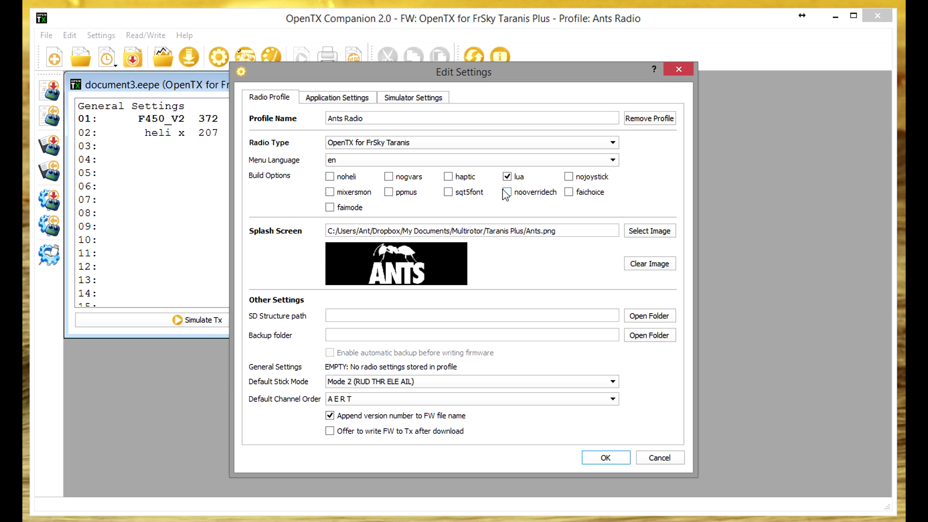
pyautogui.click(517, 148)
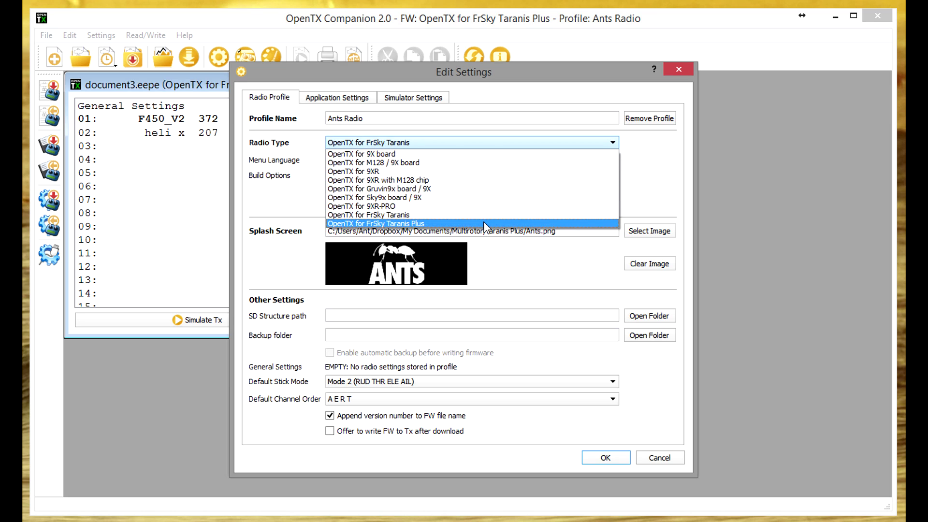
pyautogui.click(485, 224)
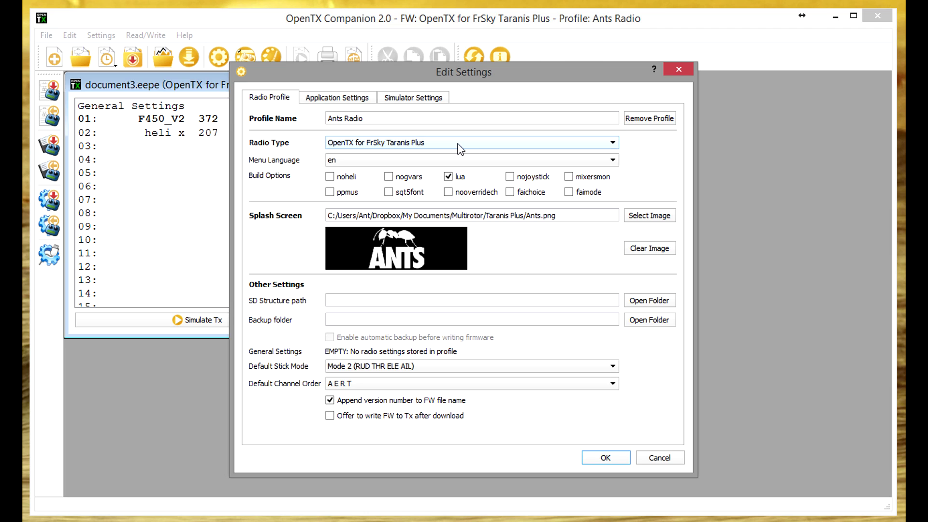
# Set the profile's menu language to en and save the settings
pyautogui.click(463, 165)
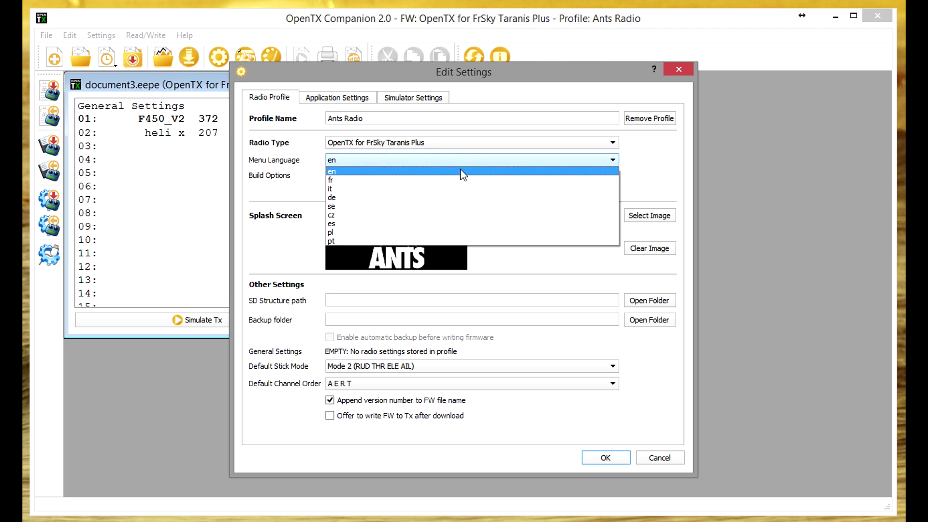
pyautogui.click(460, 169)
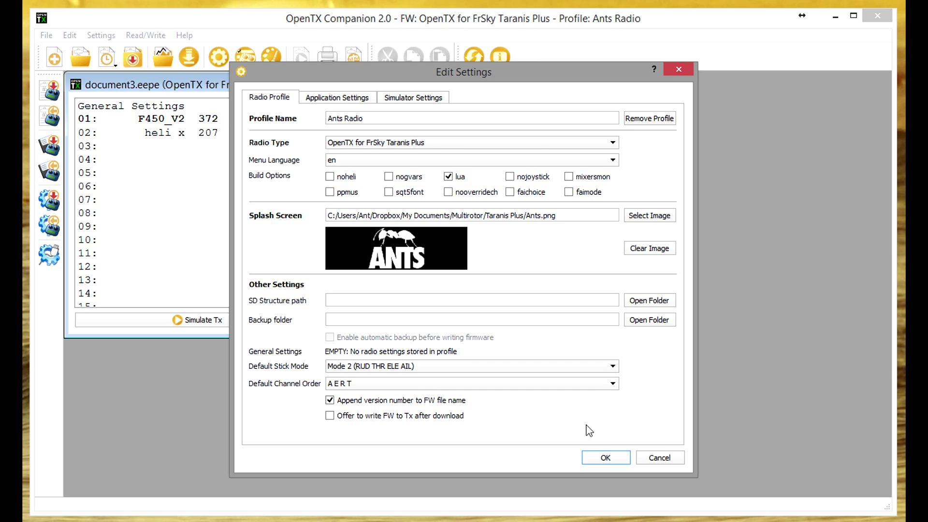
pyautogui.click(607, 459)
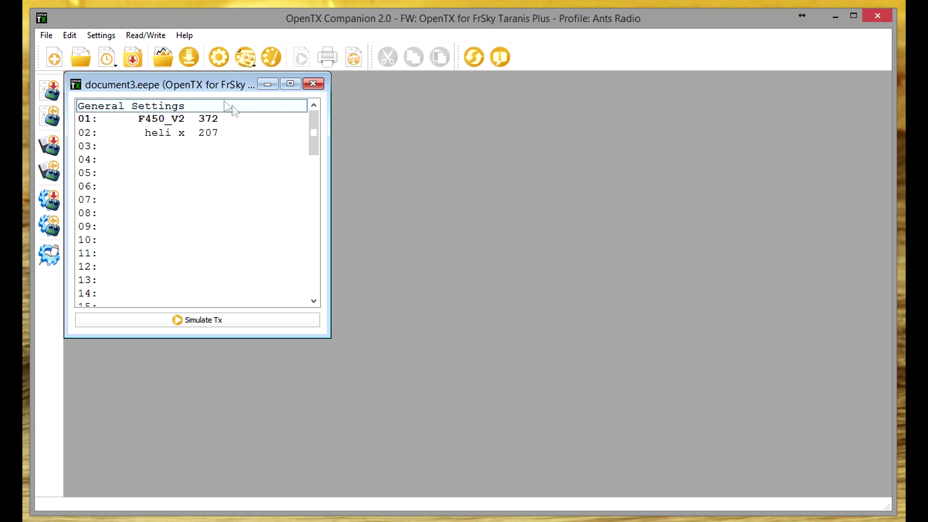
# Check for firmware updates for the opentx-taranisplus-lua-en build
pyautogui.click(188, 58)
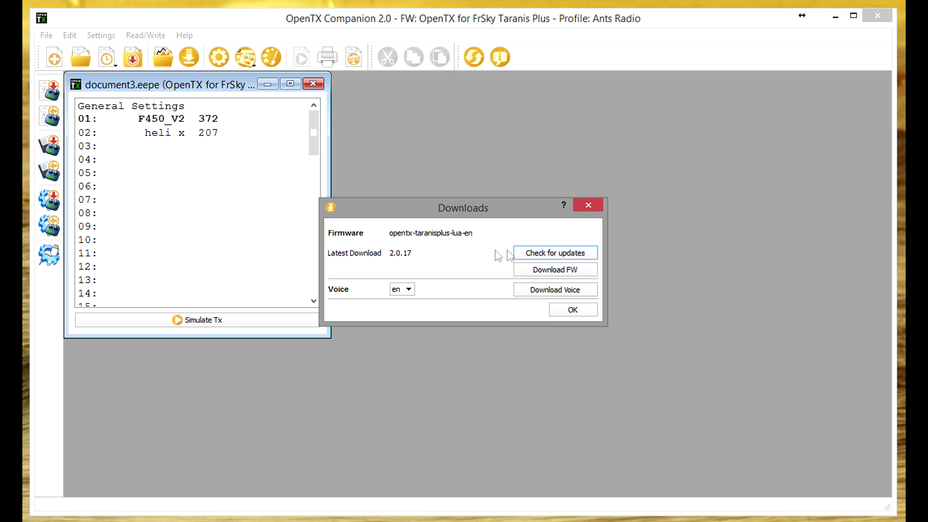
pyautogui.click(547, 251)
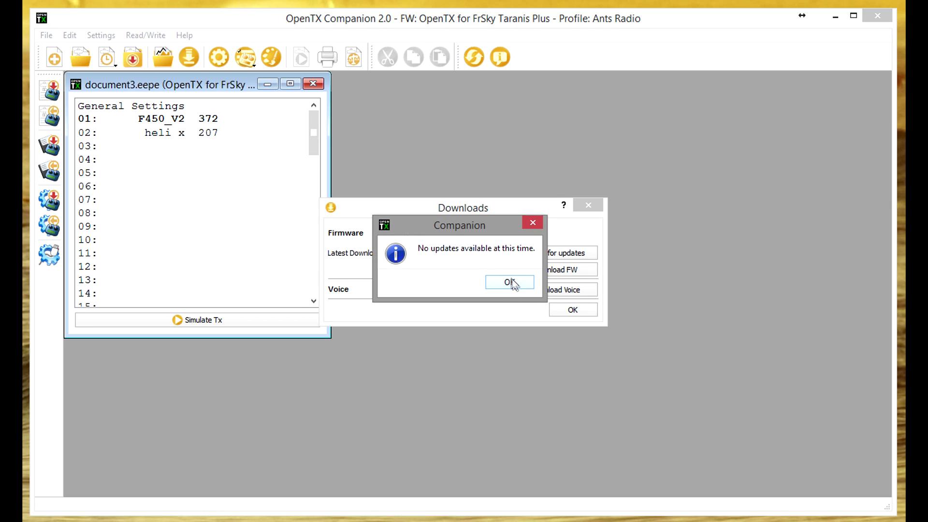
pyautogui.click(514, 284)
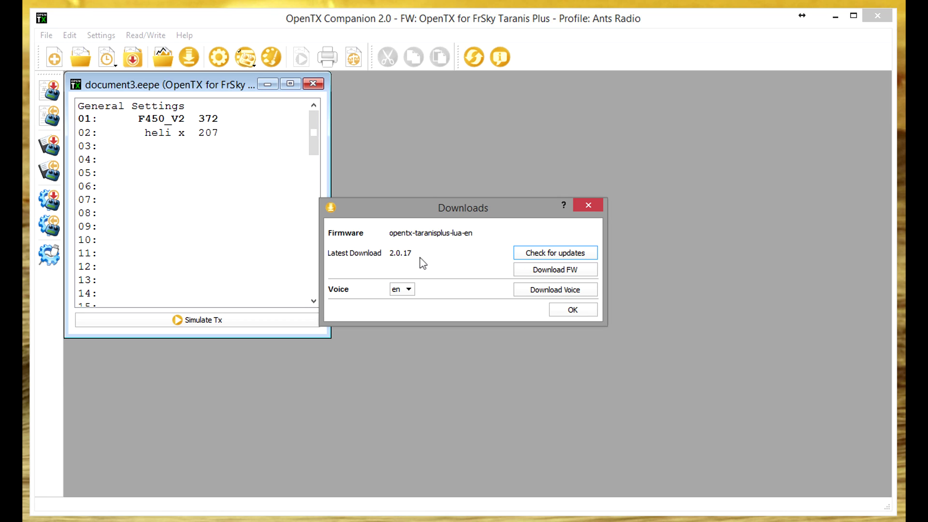
# Download the firmware as opentx-taranisplus-lua-en-2.0.17 in the Taranis Plus folder, replacing the existing file, and close the downloads
pyautogui.click(550, 270)
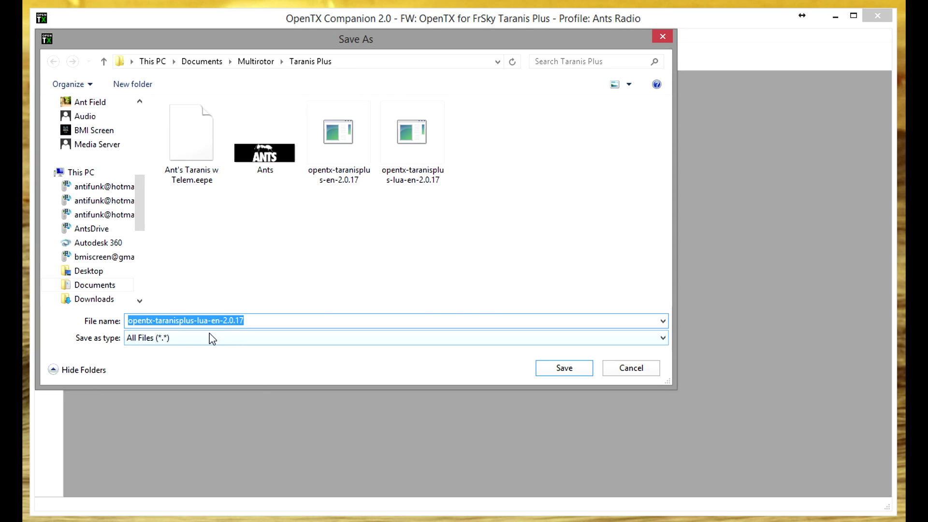
pyautogui.click(197, 321)
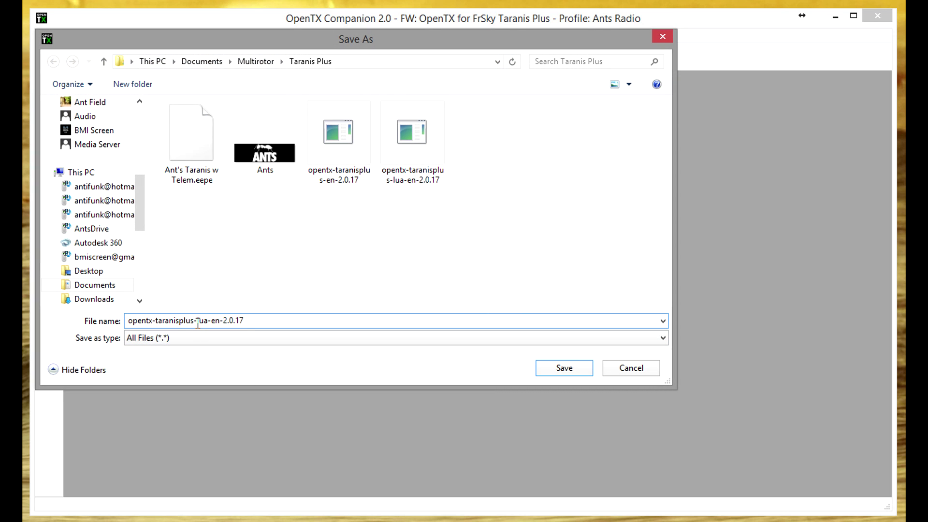
pyautogui.moveTo(199, 322); pyautogui.dragTo(207, 323)
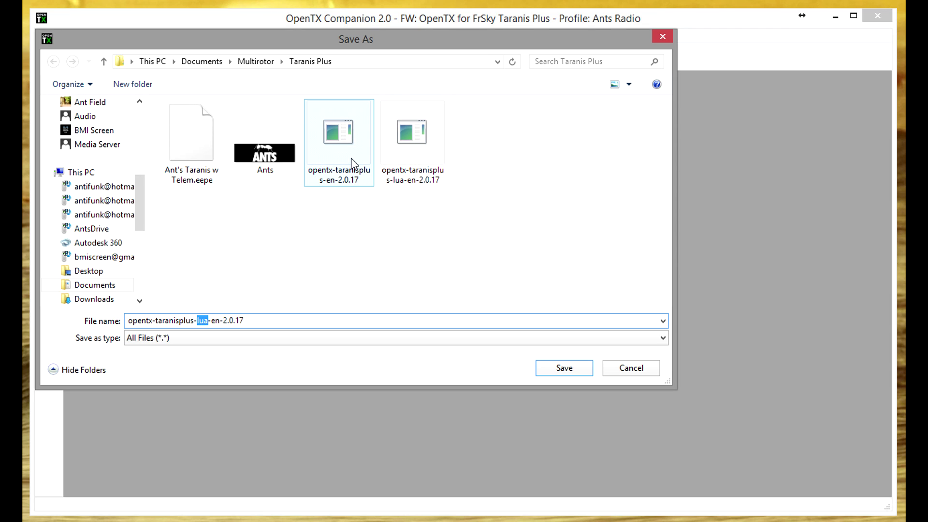
pyautogui.doubleClick(419, 165)
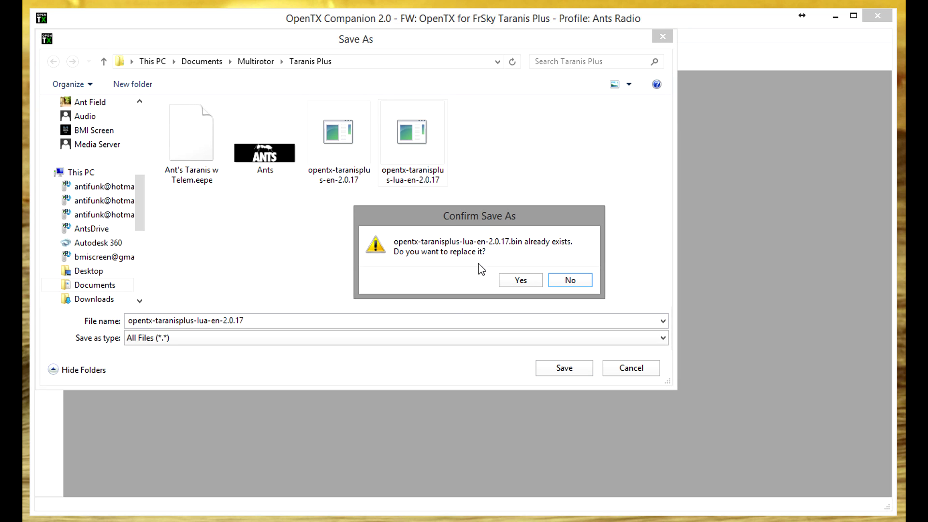
pyautogui.click(519, 282)
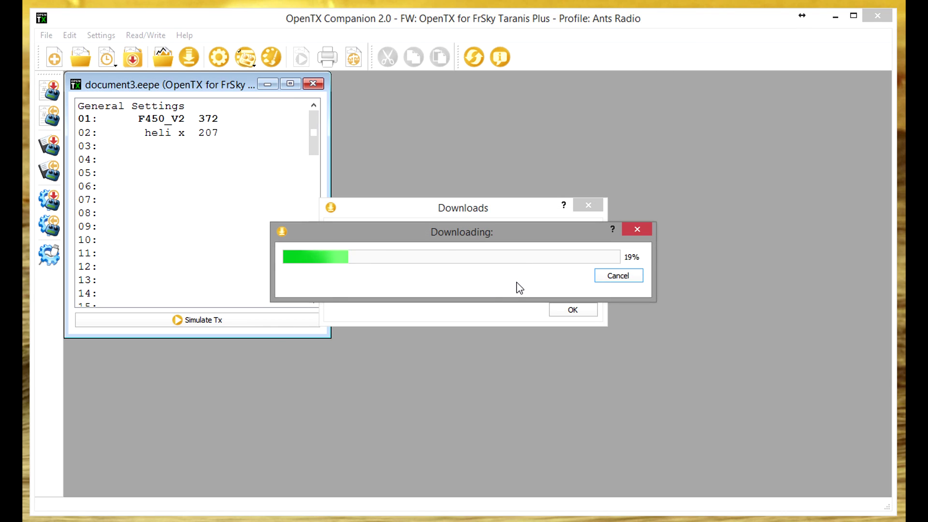
pyautogui.click(573, 311)
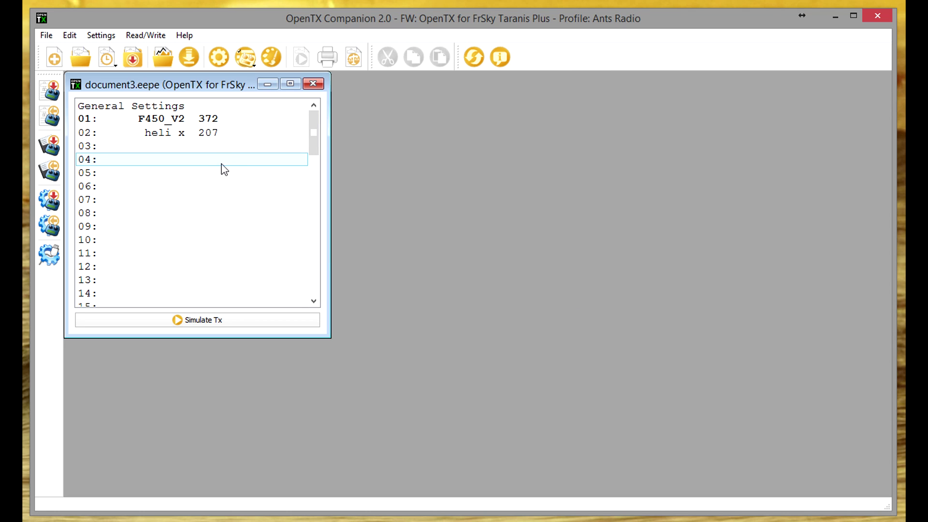
# Examine the firmware file and compatibility option set for writing firmware to the radio, and leave without writing
pyautogui.click(53, 207)
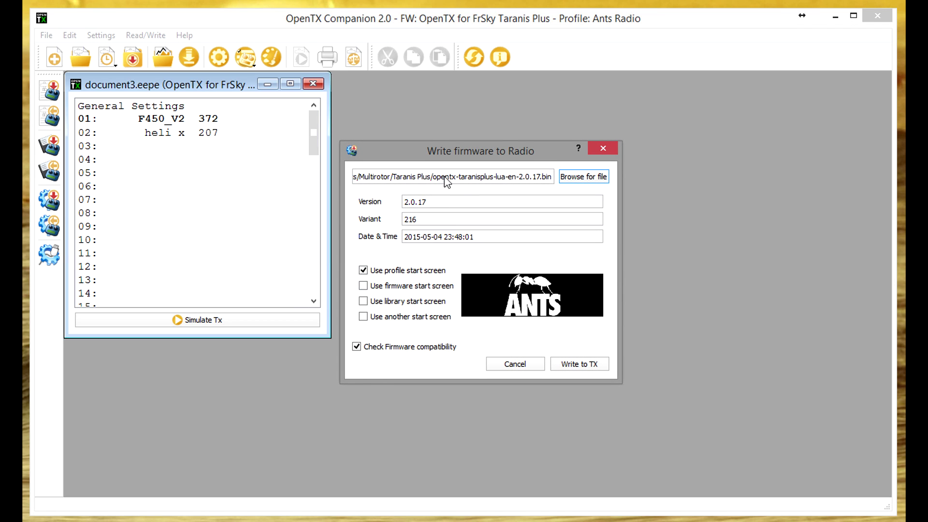
pyautogui.moveTo(444, 178); pyautogui.dragTo(502, 179)
pyautogui.moveTo(497, 179); pyautogui.dragTo(505, 184)
pyautogui.click(440, 348)
pyautogui.click(516, 365)
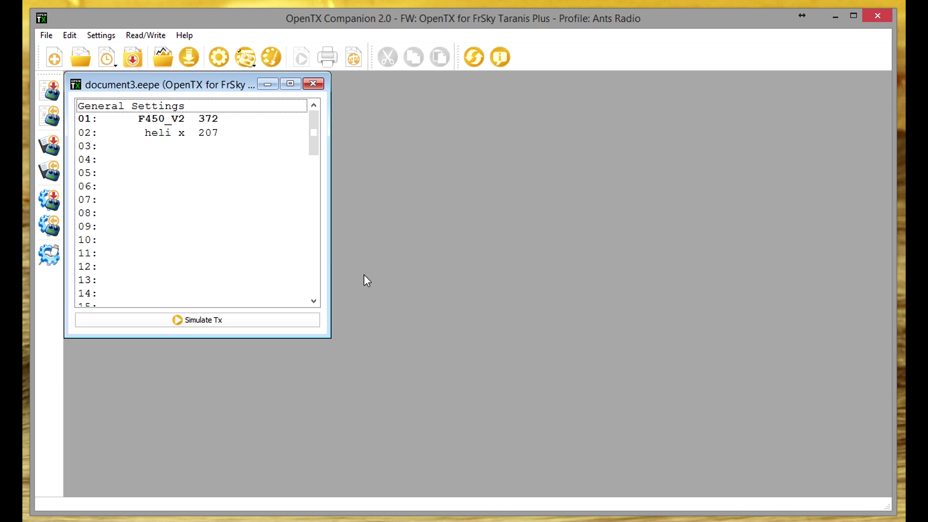
# Open the F450_V2 model for editing and examine its model name and setup options
pyautogui.click(55, 124)
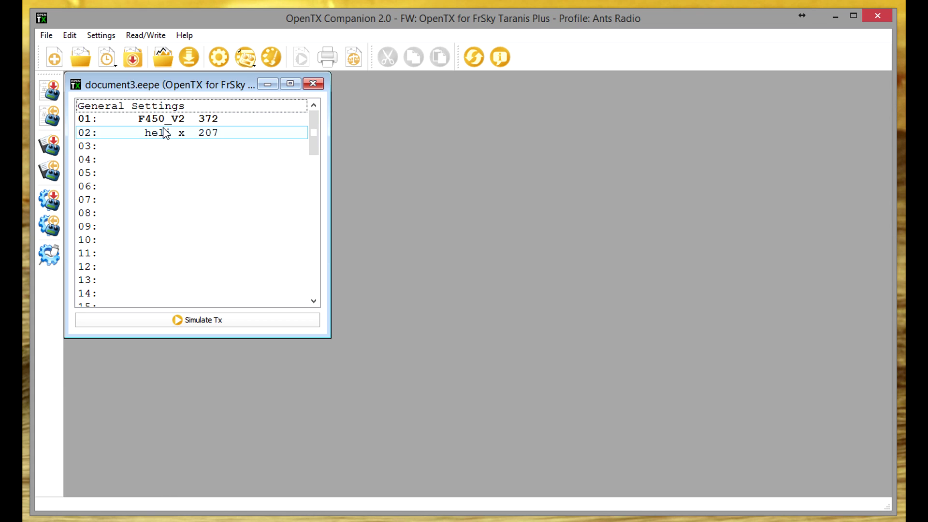
pyautogui.doubleClick(194, 122)
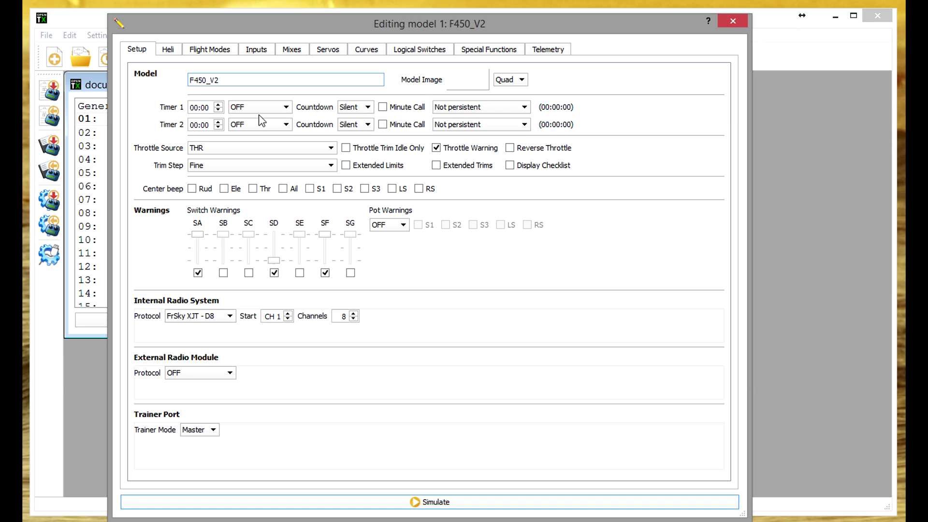
pyautogui.click(209, 81)
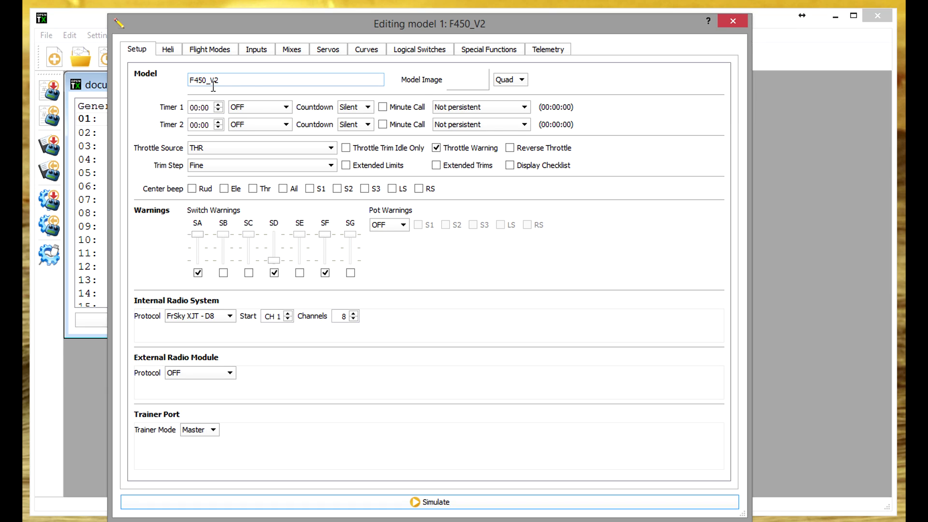
pyautogui.click(212, 82)
# Look through the model's Heli, Flight Modes, Inputs, Mixes, Servos, Curves, Logical Switches, Special Functions and Telemetry settings
pyautogui.click(170, 50)
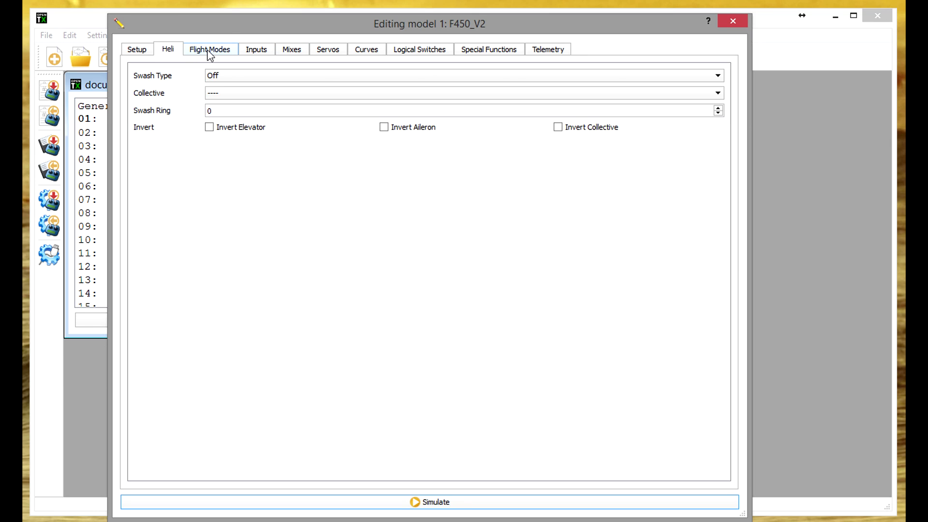
pyautogui.click(210, 52)
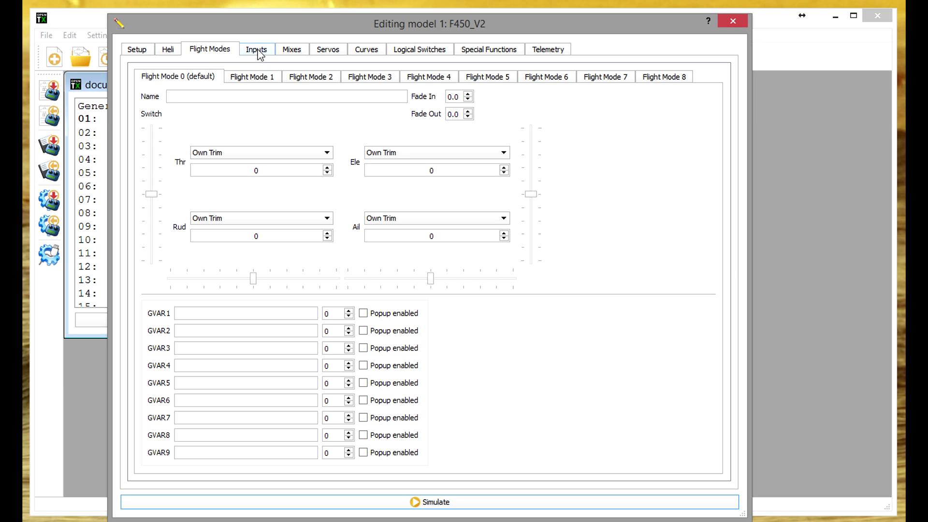
pyautogui.click(257, 50)
pyautogui.click(299, 53)
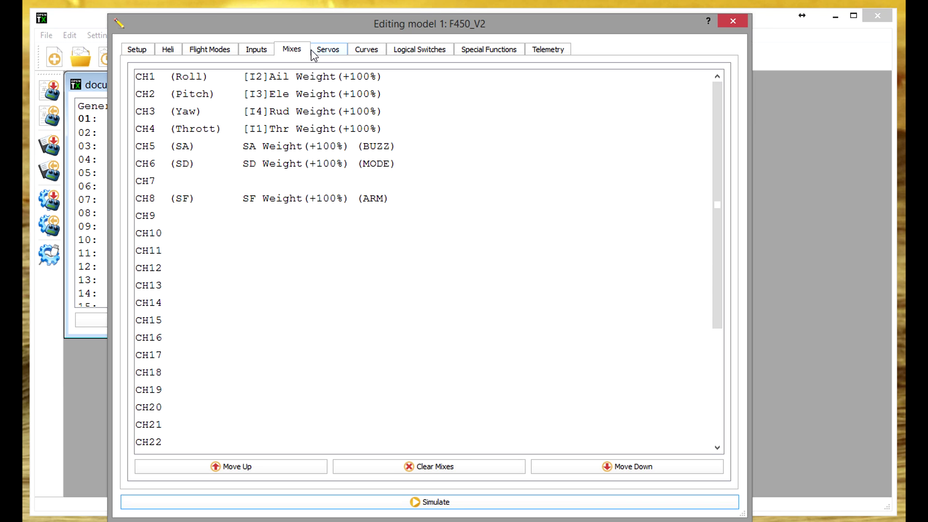
pyautogui.click(328, 53)
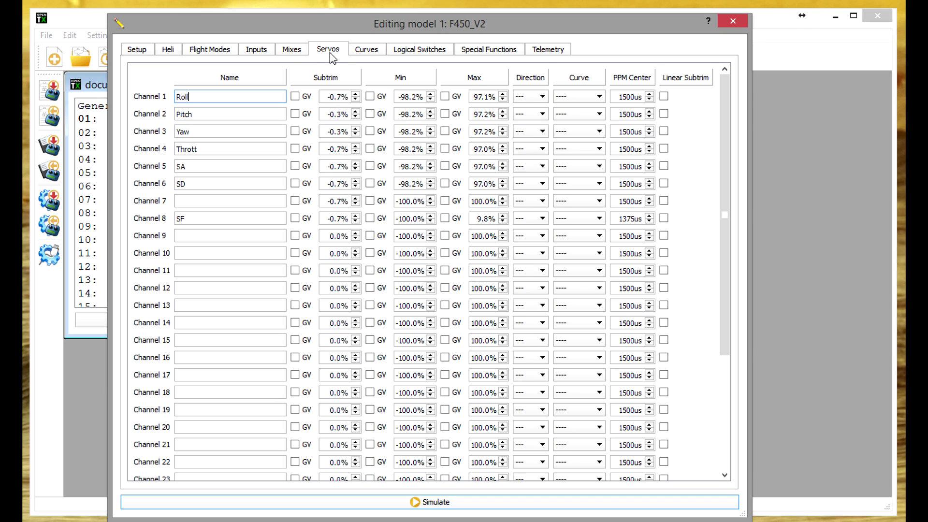
pyautogui.click(366, 53)
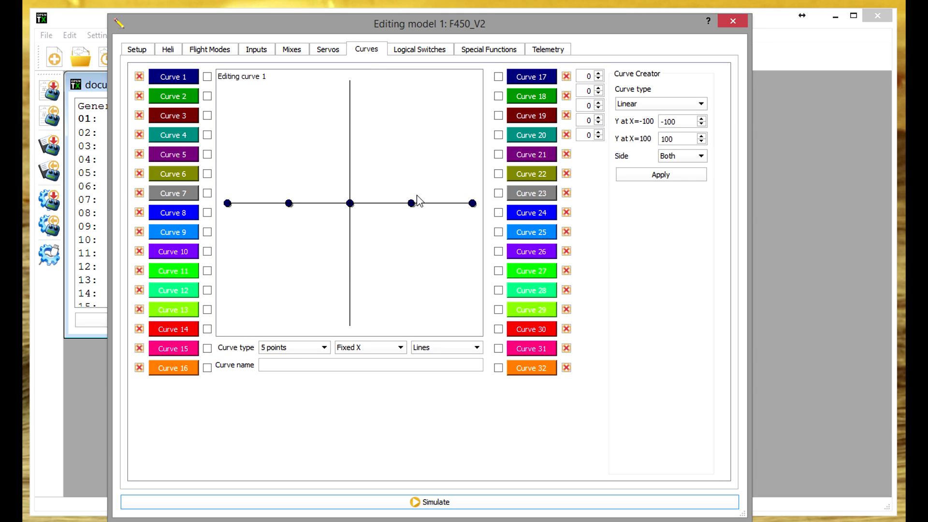
pyautogui.click(418, 51)
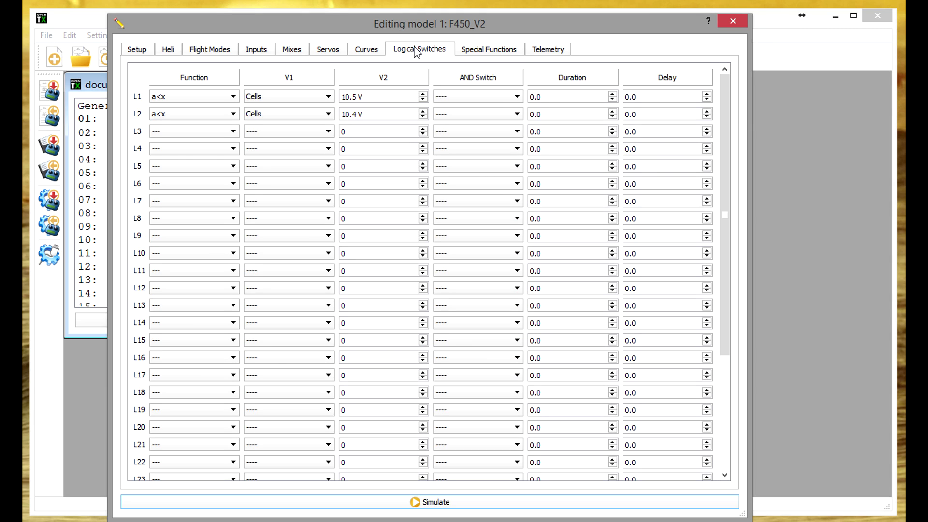
pyautogui.click(469, 52)
pyautogui.click(548, 54)
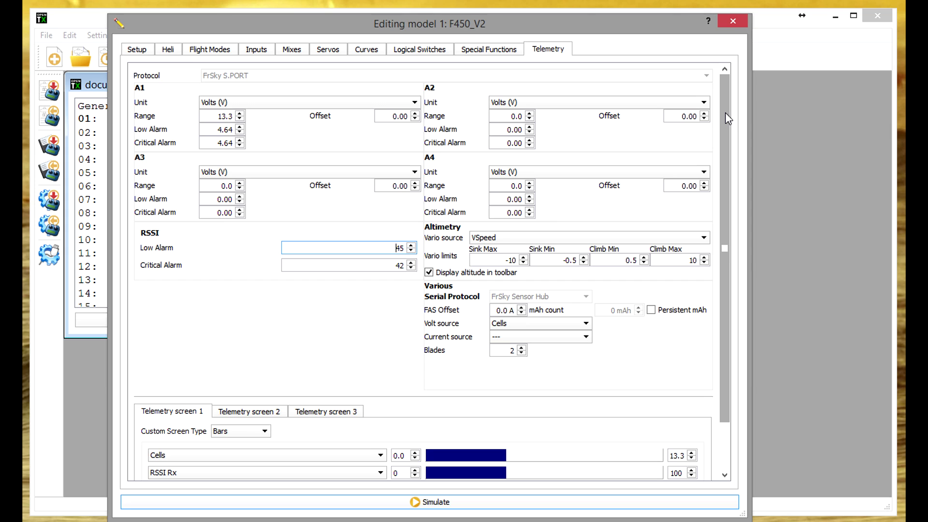
# Examine the telemetry ranges for A2, A3 and A4, the RSSI alarms and the custom telemetry screens
pyautogui.scroll(-1, 728, 119)
pyautogui.scroll(1, 728, 118)
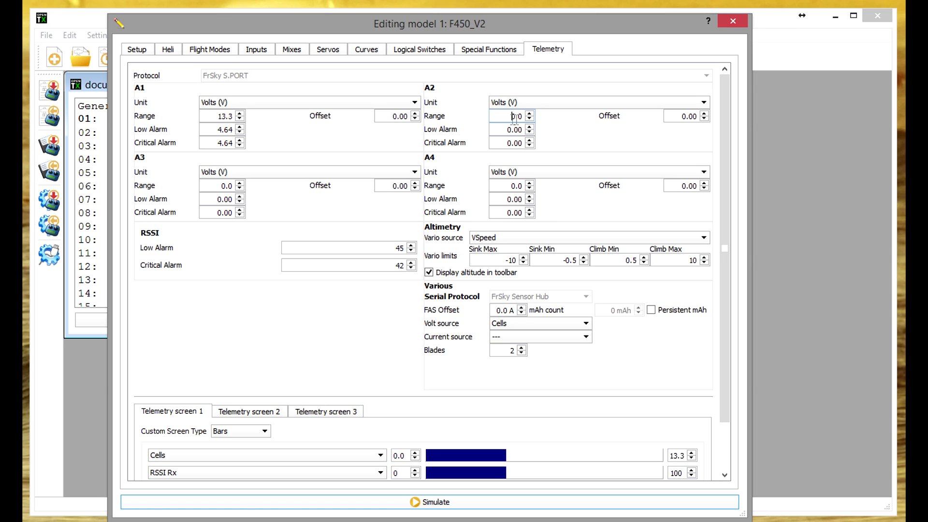
pyautogui.moveTo(510, 117); pyautogui.dragTo(532, 124)
pyautogui.moveTo(219, 186); pyautogui.dragTo(233, 188)
pyautogui.moveTo(509, 186); pyautogui.dragTo(523, 187)
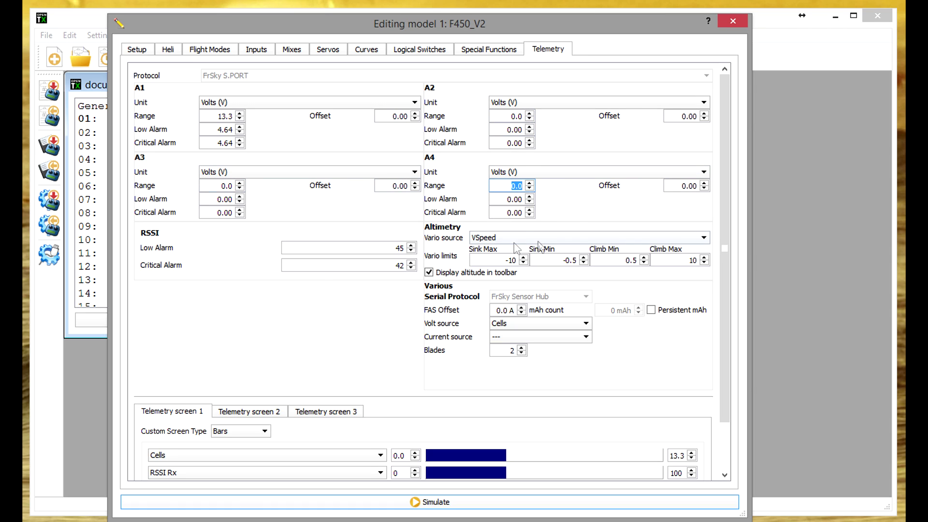
pyautogui.click(262, 311)
pyautogui.moveTo(725, 277); pyautogui.dragTo(721, 322)
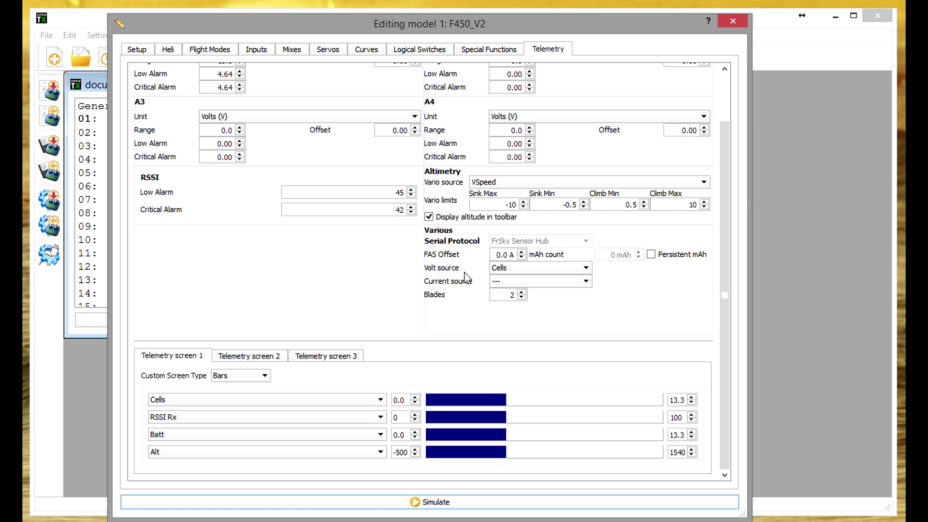
# Set the telemetry Volt source to Cells and the first bar of Telemetry screen 1 to Cells
pyautogui.click(508, 272)
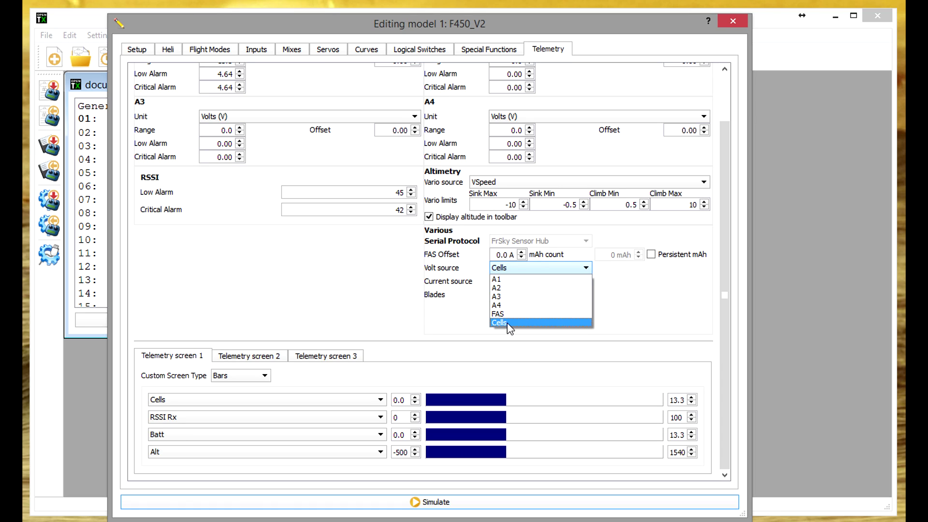
pyautogui.click(507, 323)
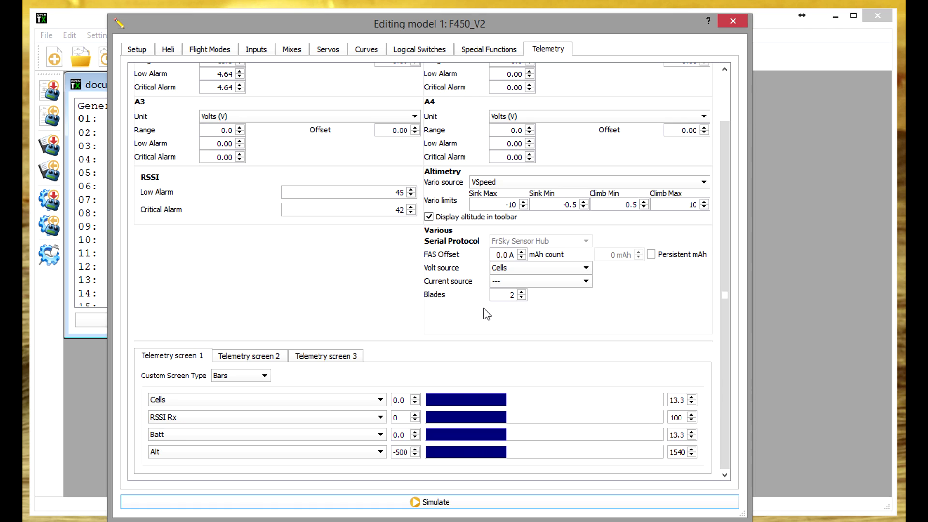
pyautogui.click(375, 402)
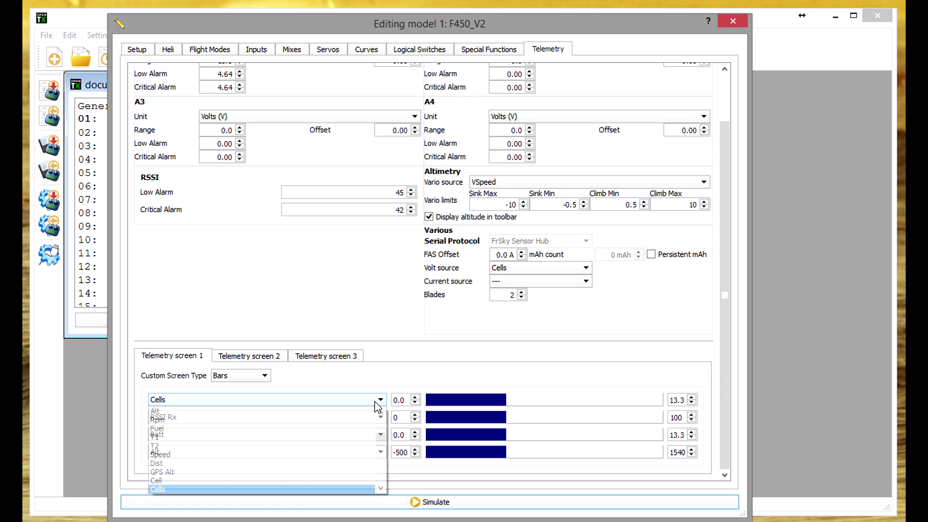
pyautogui.click(353, 486)
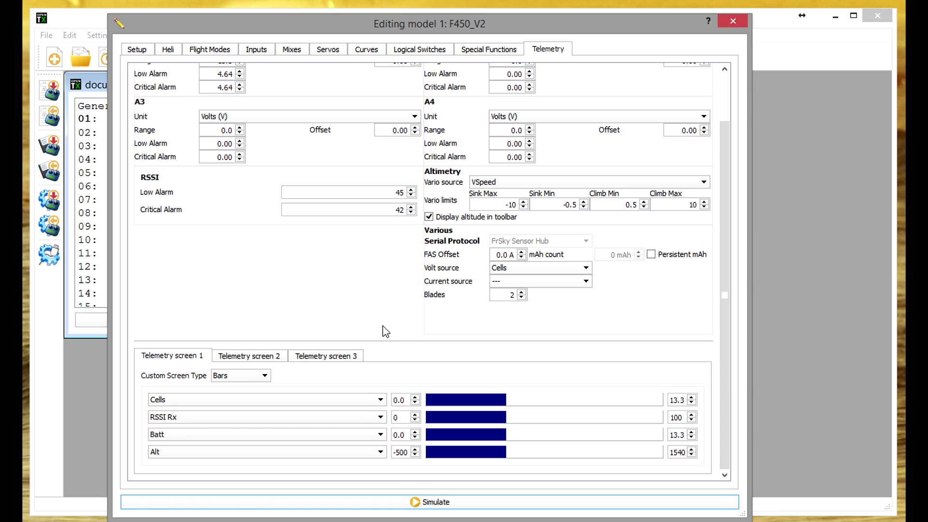
# Try FAS as the telemetry Volt source, restore Cells, and review the other source options
pyautogui.click(536, 268)
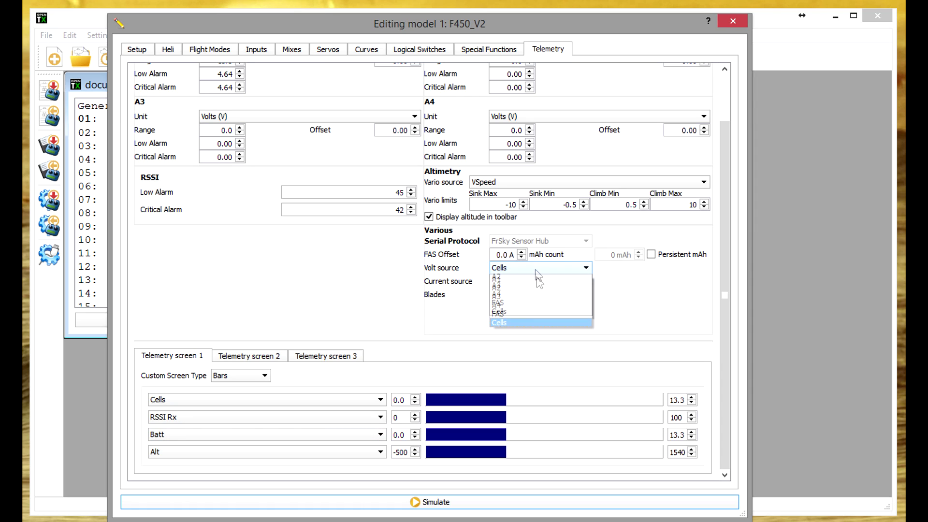
pyautogui.click(536, 313)
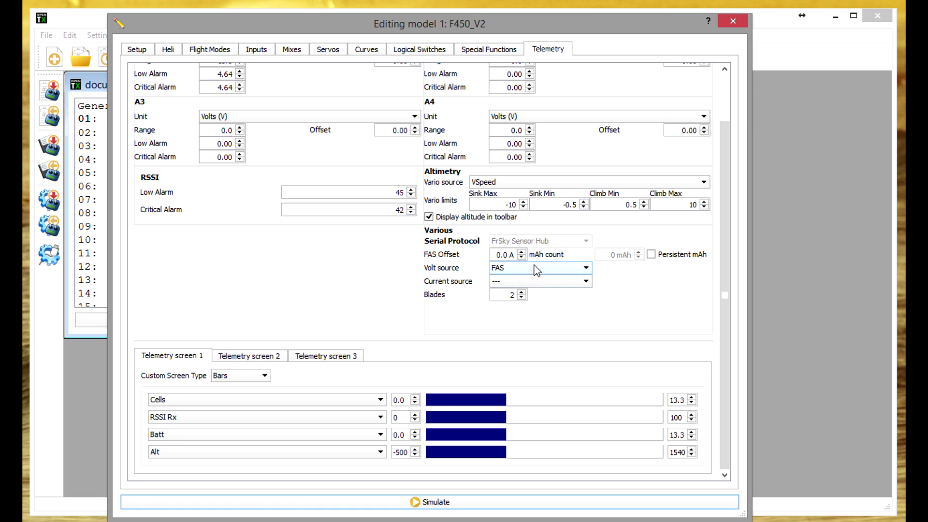
pyautogui.click(536, 269)
pyautogui.click(527, 321)
pyautogui.click(503, 270)
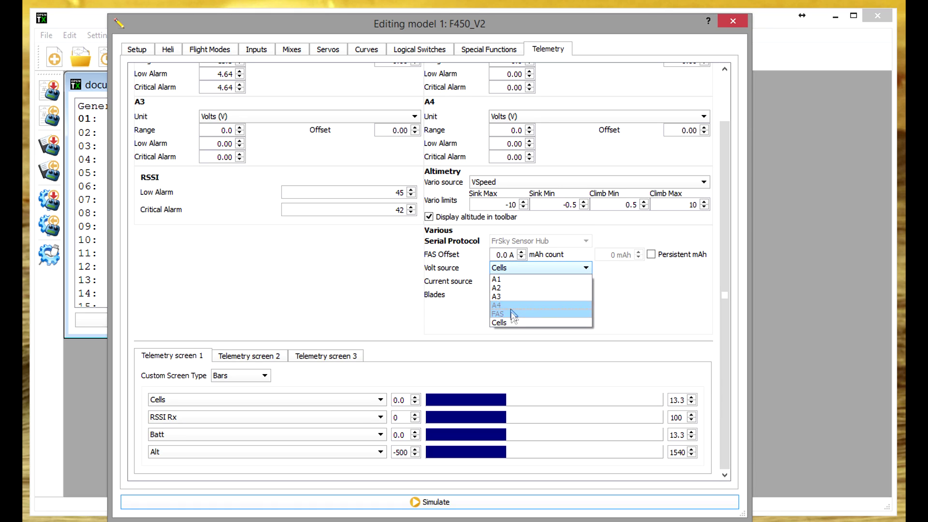
pyautogui.click(346, 280)
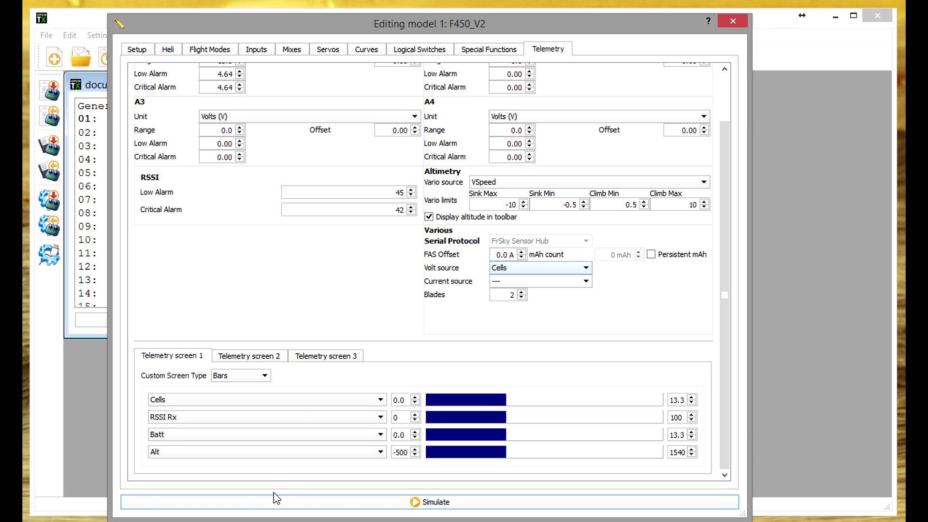
# Review the first bar's source options on Telemetry screen 1 and set the second bar to RSSI Rx
pyautogui.click(283, 400)
pyautogui.click(417, 376)
pyautogui.click(373, 419)
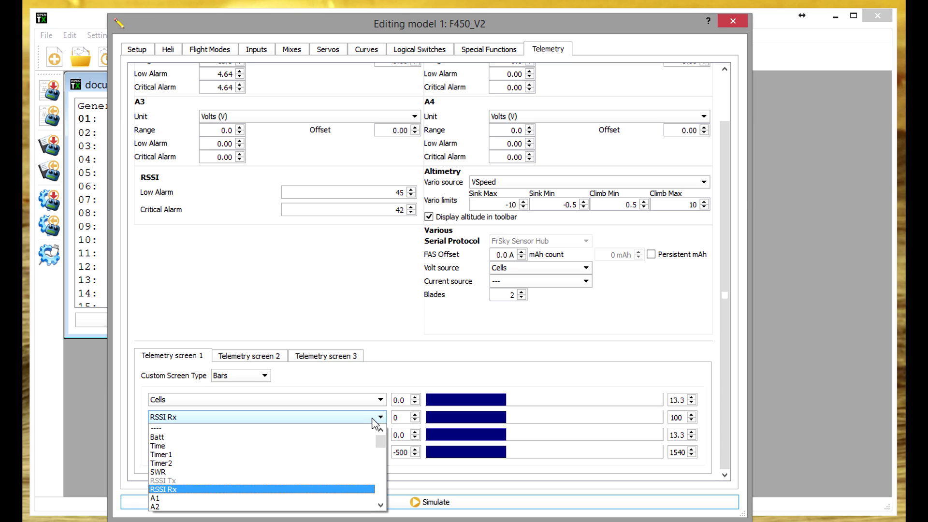
pyautogui.click(321, 489)
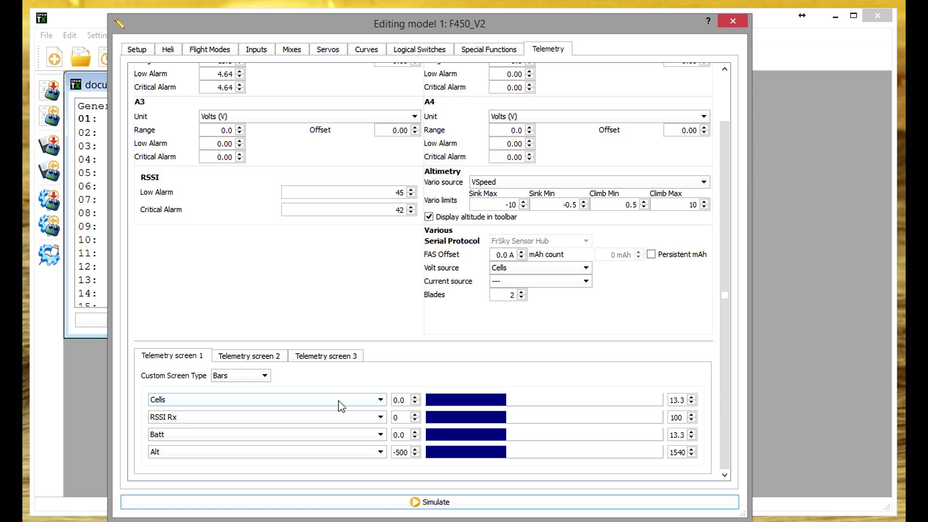
# Look at the custom layouts of Telemetry screens 2 and 3, ending on Telemetry screen 2
pyautogui.click(259, 358)
pyautogui.click(297, 360)
pyautogui.click(237, 360)
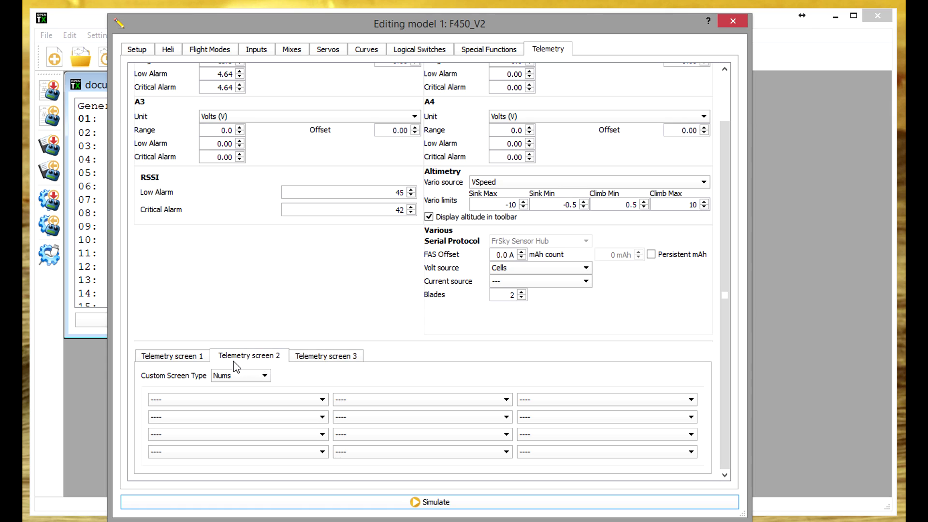
# Check the bars on Telemetry screen 1 and the alarm and source settings, and close the F450_V2 model editor
pyautogui.click(176, 359)
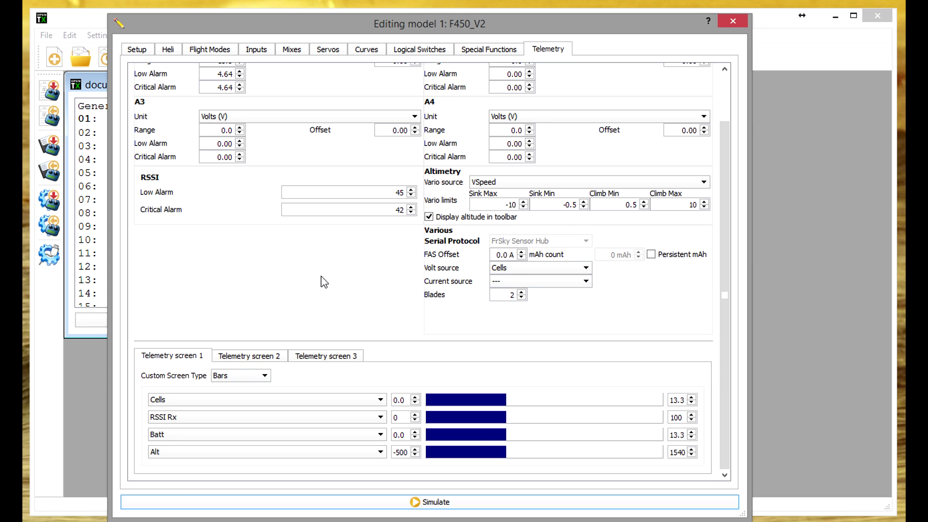
pyautogui.scroll(2, 321, 282)
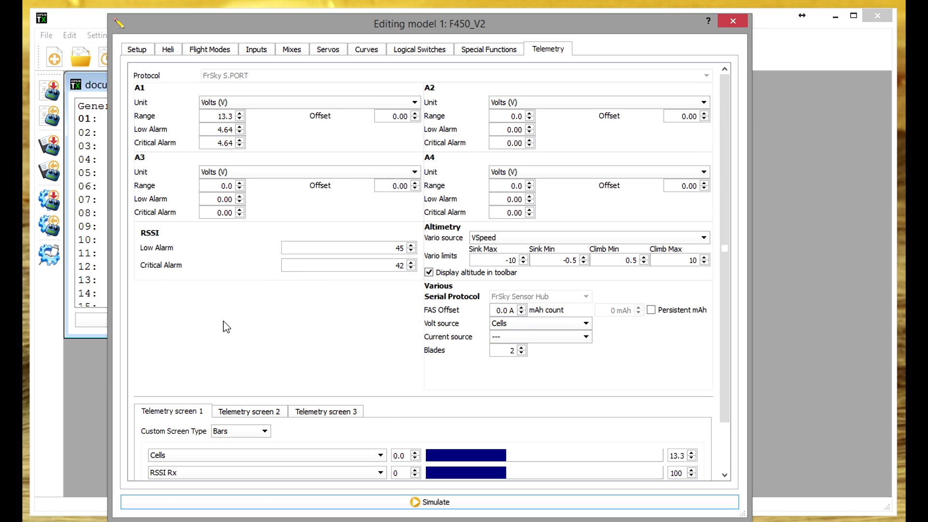
pyautogui.scroll(-2, 223, 321)
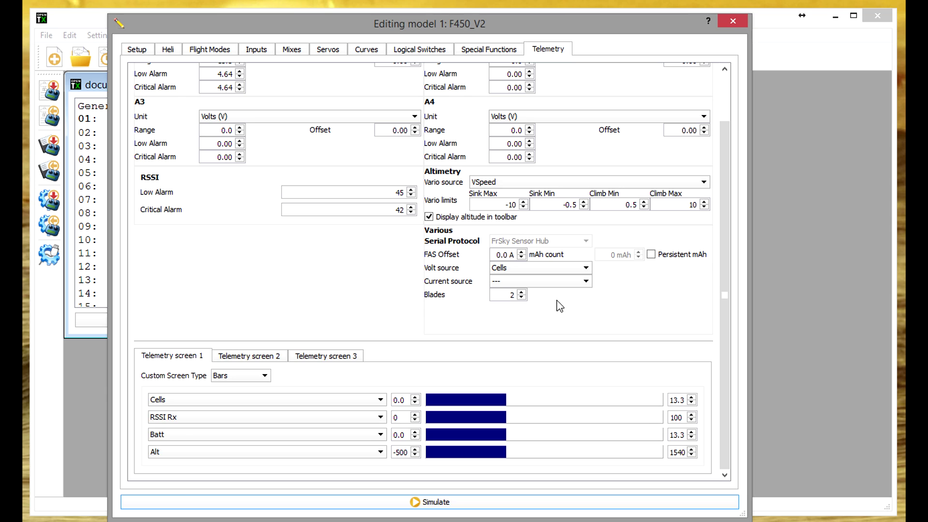
pyautogui.click(731, 20)
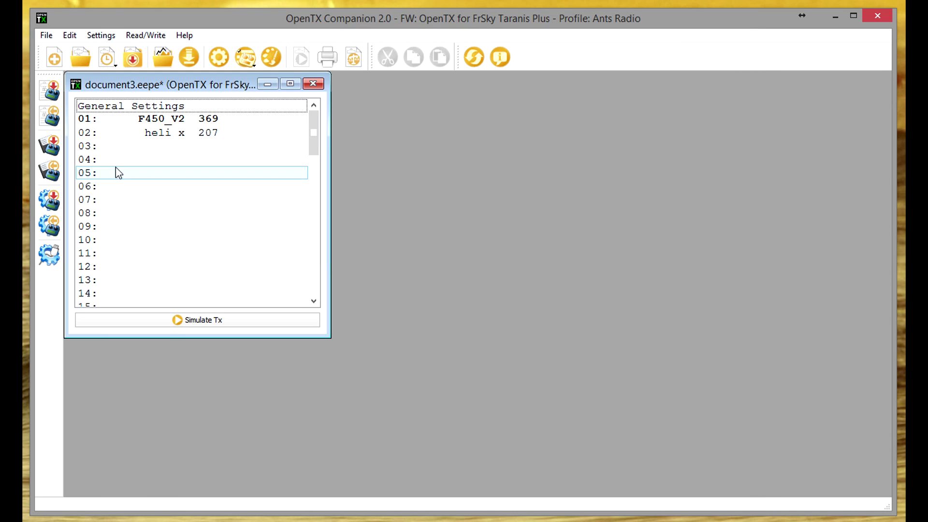
# Write the models and settings of document3.eepe to the transmitter and dismiss the completion notice
pyautogui.click(52, 93)
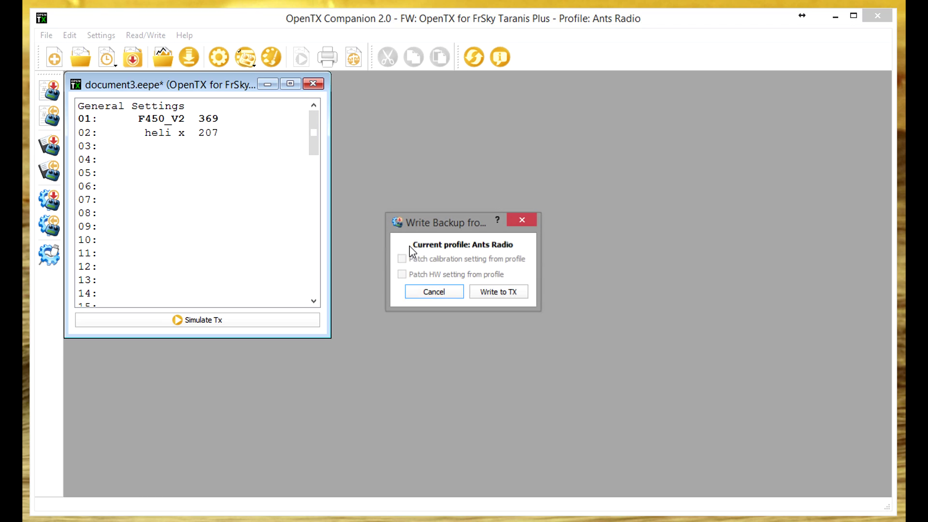
pyautogui.click(507, 292)
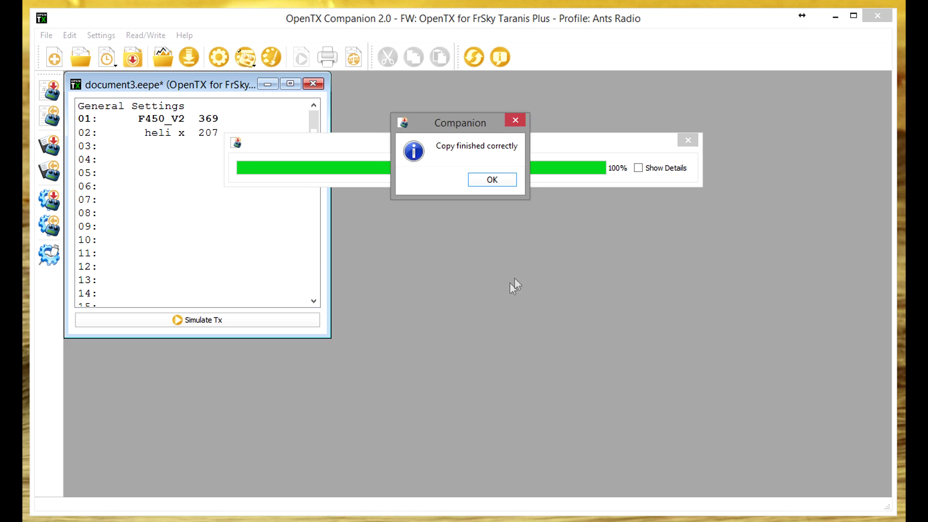
pyautogui.click(486, 181)
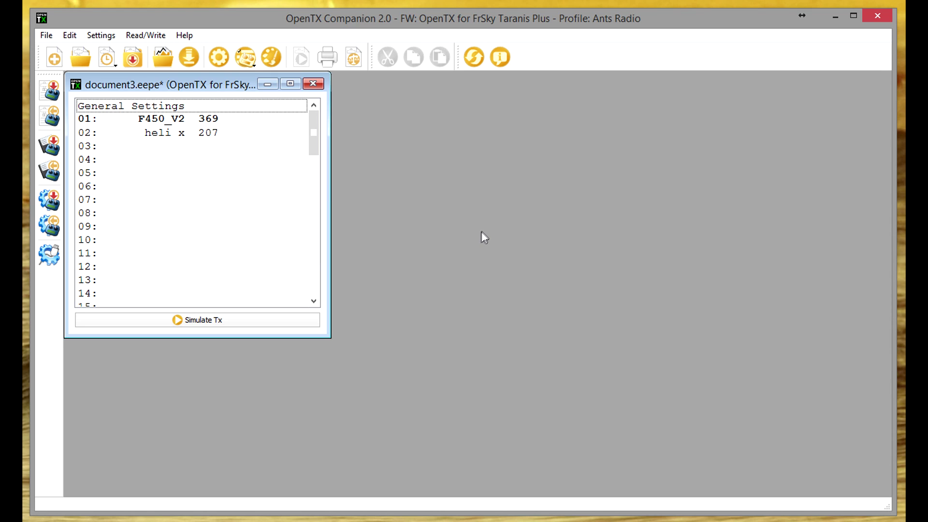